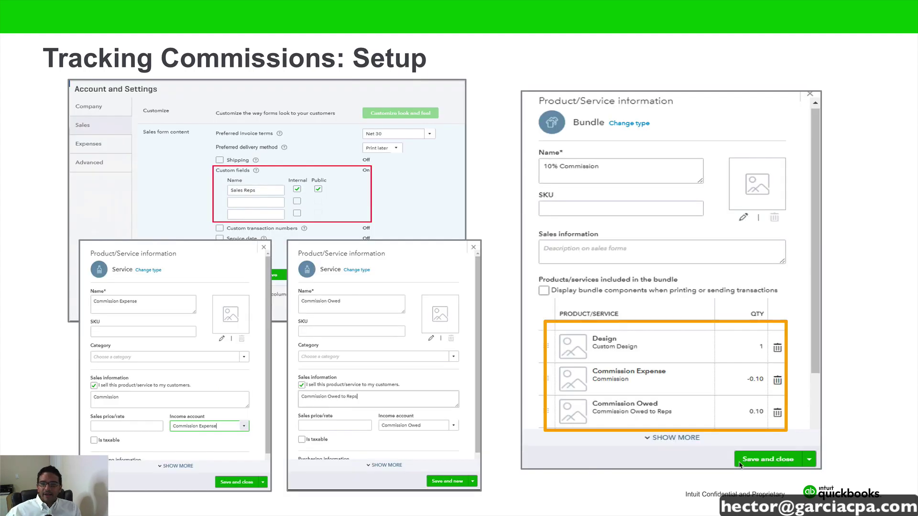
- Leave the slide show, switch to QuickBooks Online in Chrome and open the company's sales form content settings for editing
key(Escape)
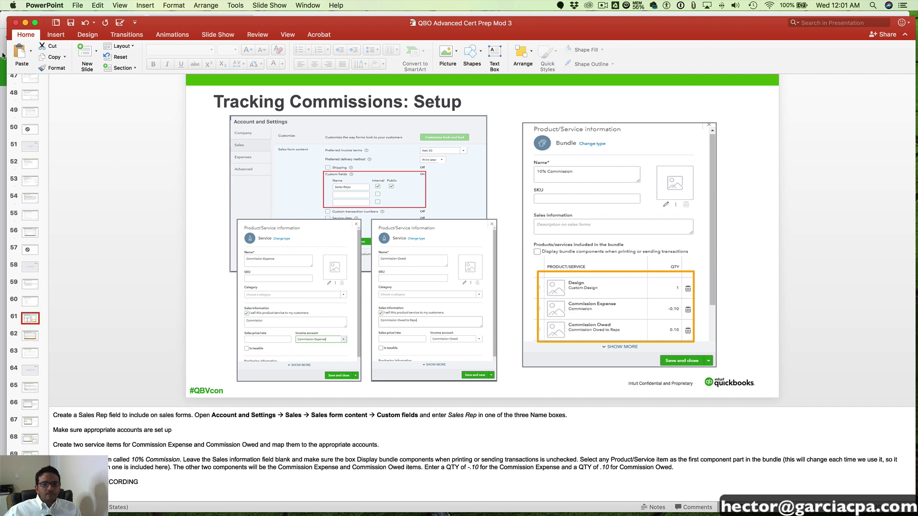
key(super+Tab)
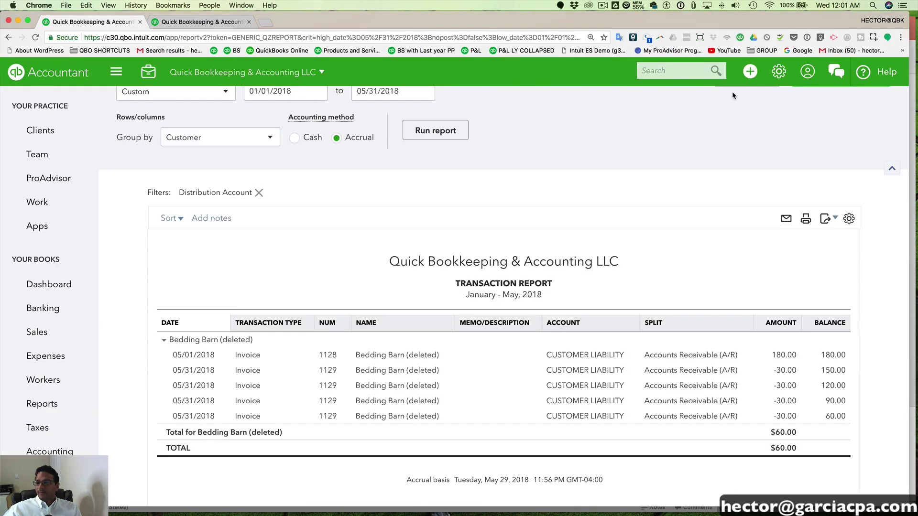
click(778, 73)
click(394, 159)
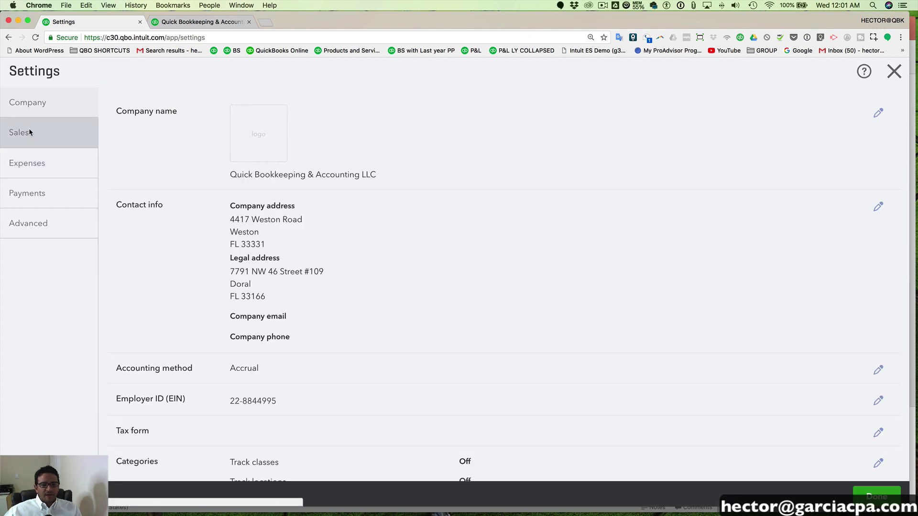
click(29, 132)
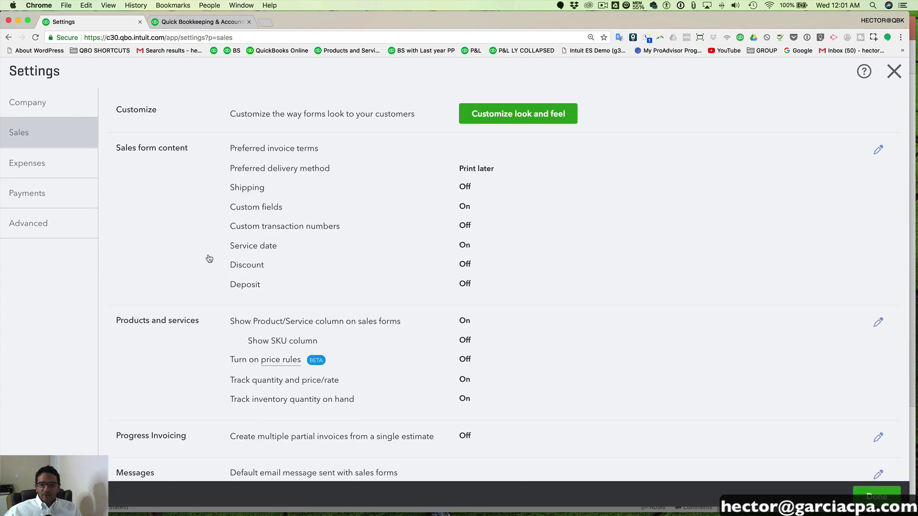
click(177, 156)
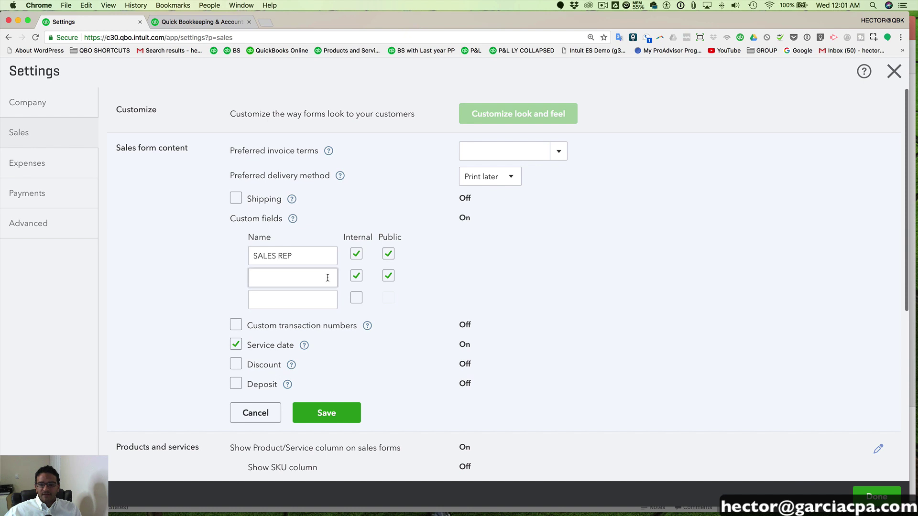
- Rename the first custom field on sales forms as REP
drag(304, 257, 246, 257)
text(REP)
double_click(250, 257)
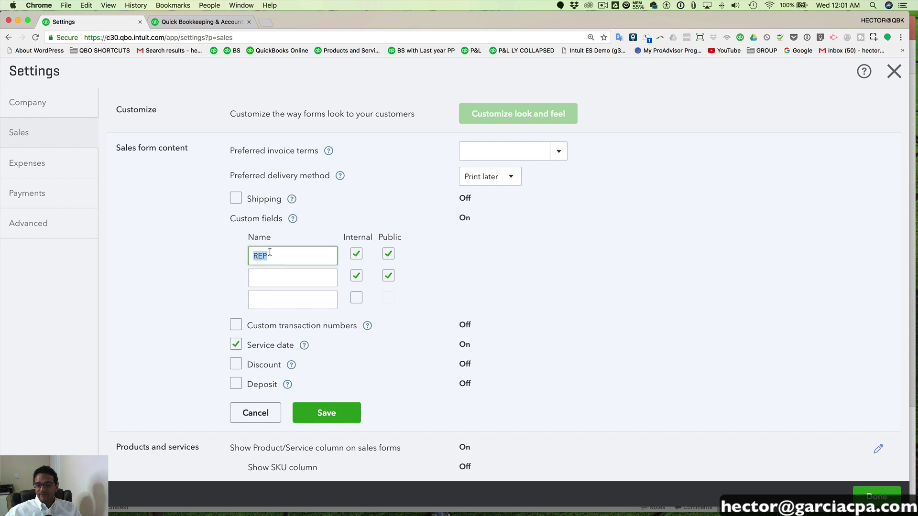
- Turn the REP field's Public and Internal options off and back on
click(387, 255)
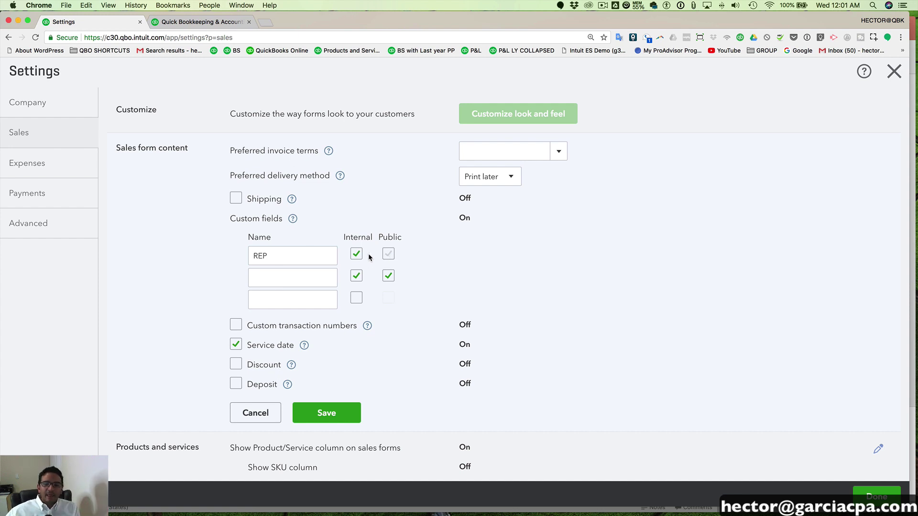
drag(275, 256, 240, 258)
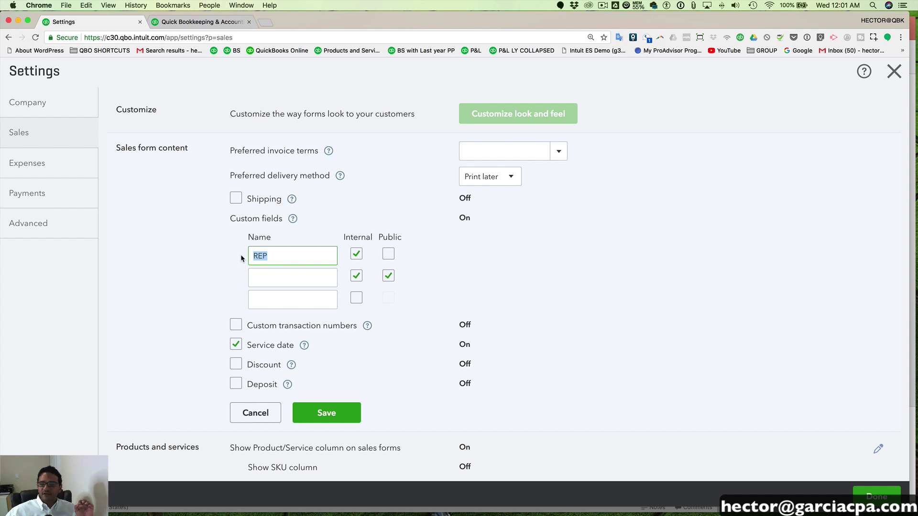
click(357, 255)
click(357, 254)
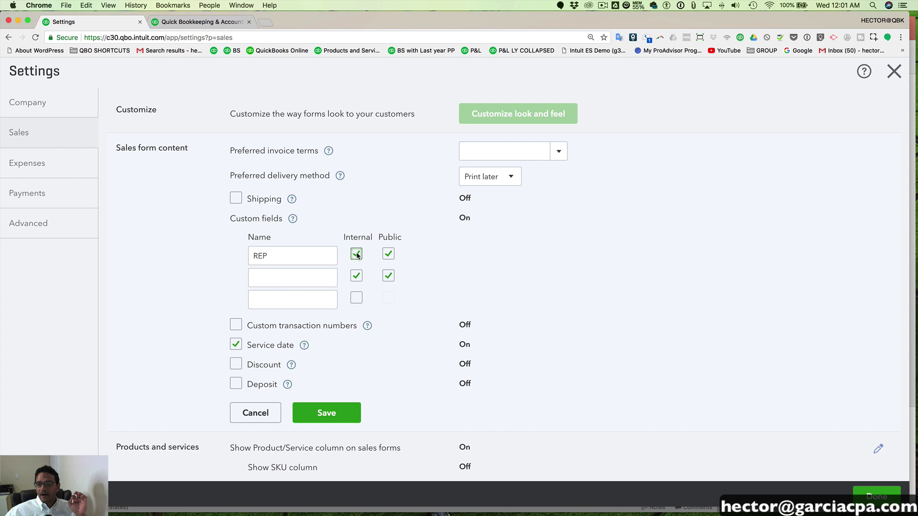
- Save the sales form content with the REP custom field and close the company settings
drag(289, 256, 251, 254)
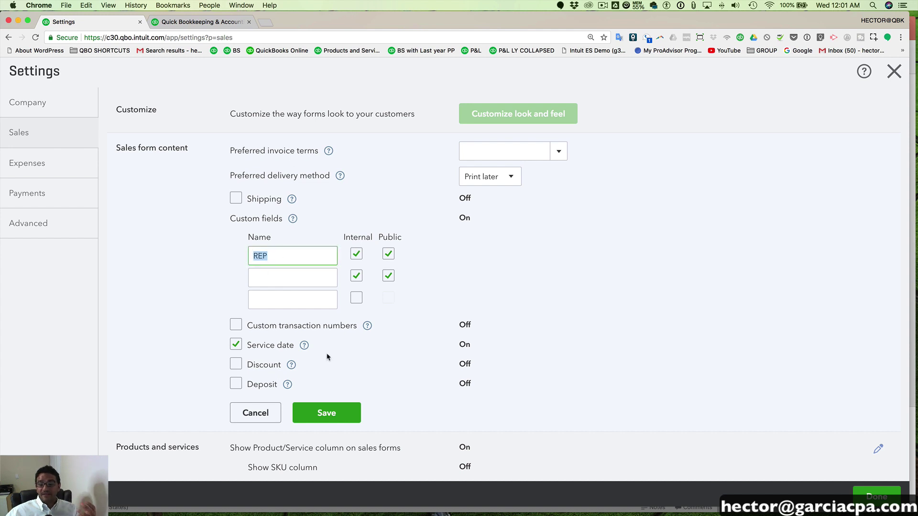
click(334, 414)
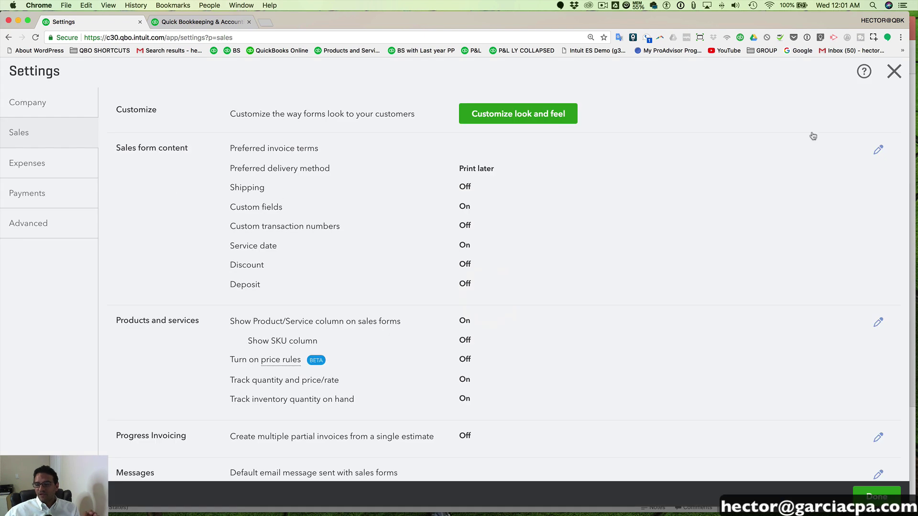
click(894, 71)
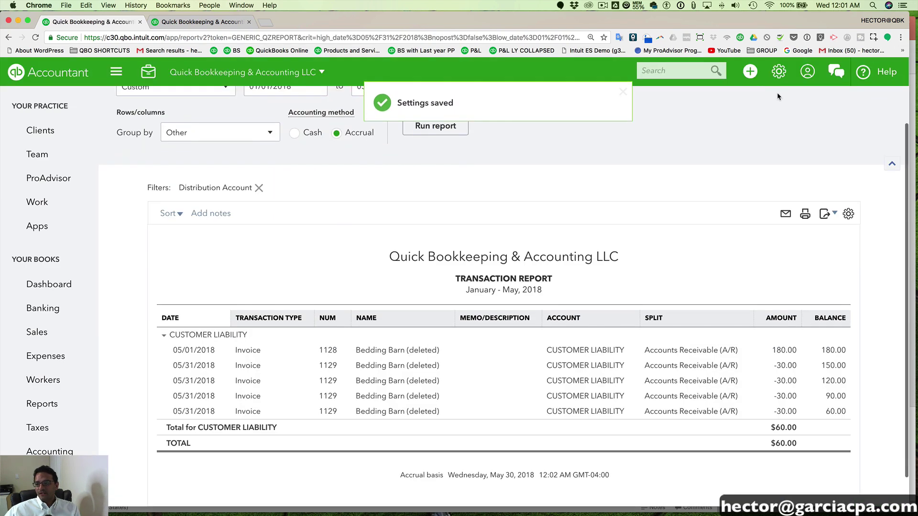
- Open the Chart of Accounts and filter the accounts by "com"
click(778, 72)
click(389, 193)
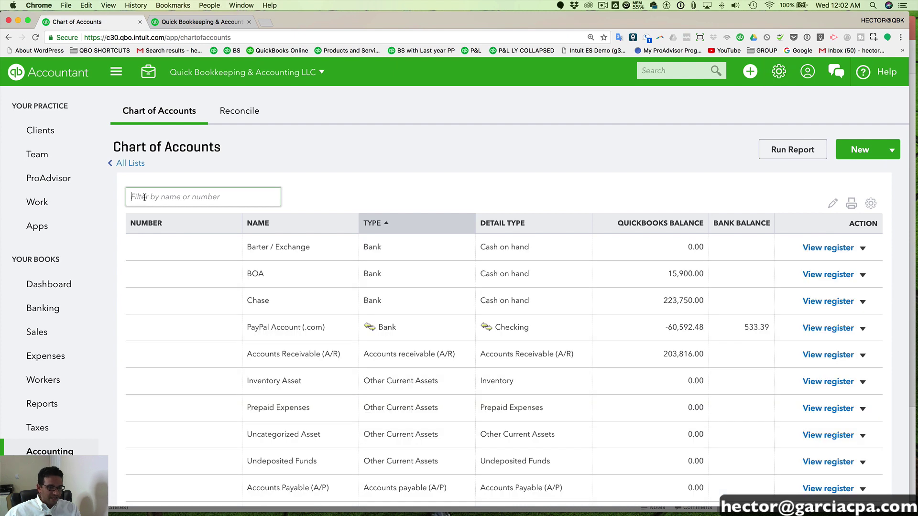
click(144, 198)
text(com)
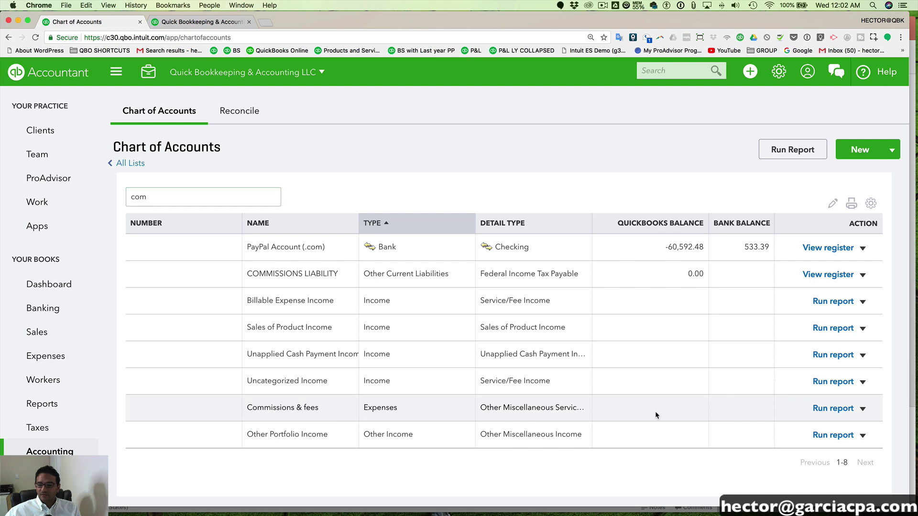
- Rename the Commissions & fees account as Commissions Expense, select Expenses as its account type, and save it
click(862, 409)
click(812, 424)
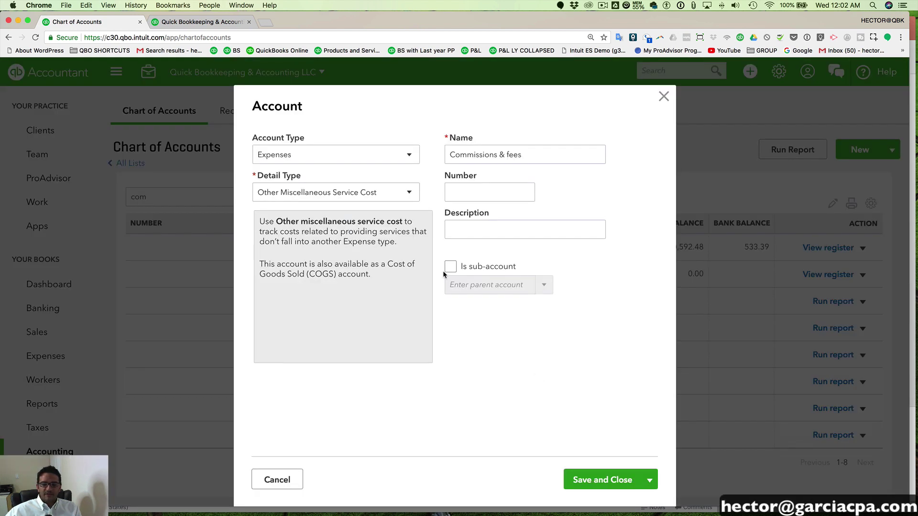
drag(497, 155, 558, 155)
text(Expens)
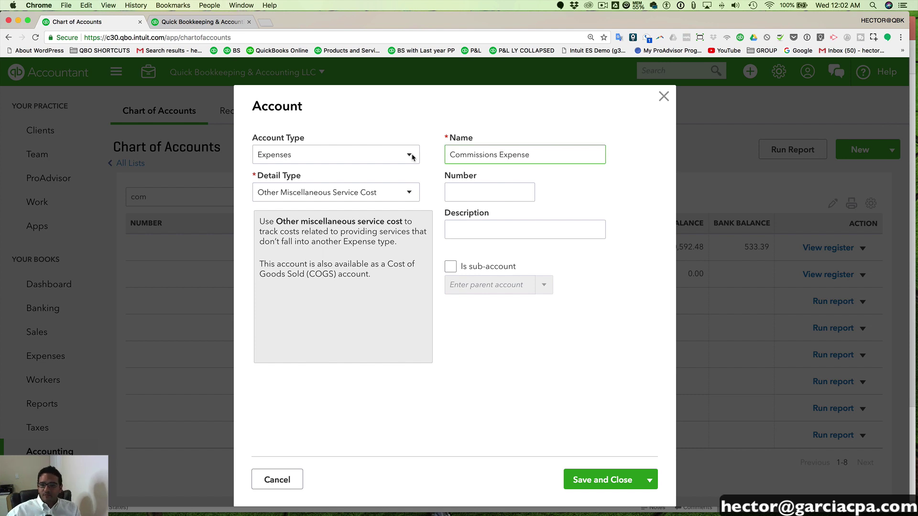
click(288, 161)
click(288, 340)
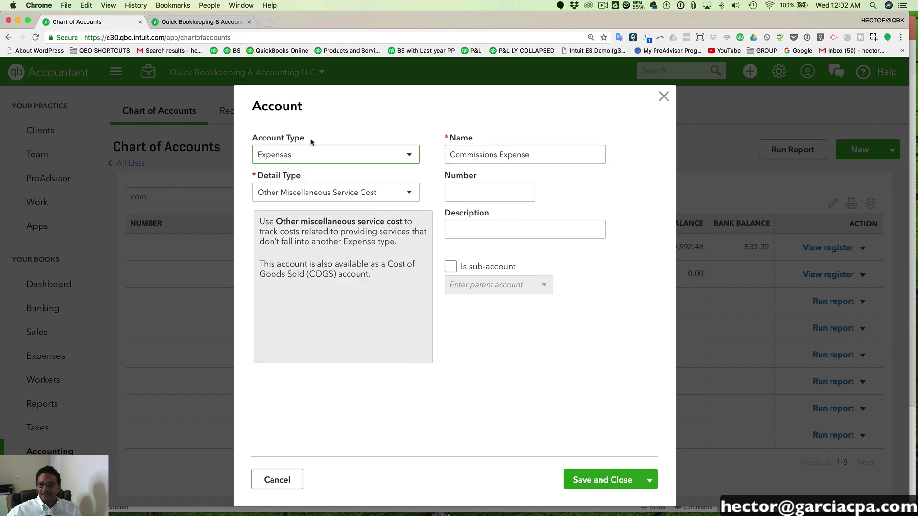
drag(450, 154, 530, 154)
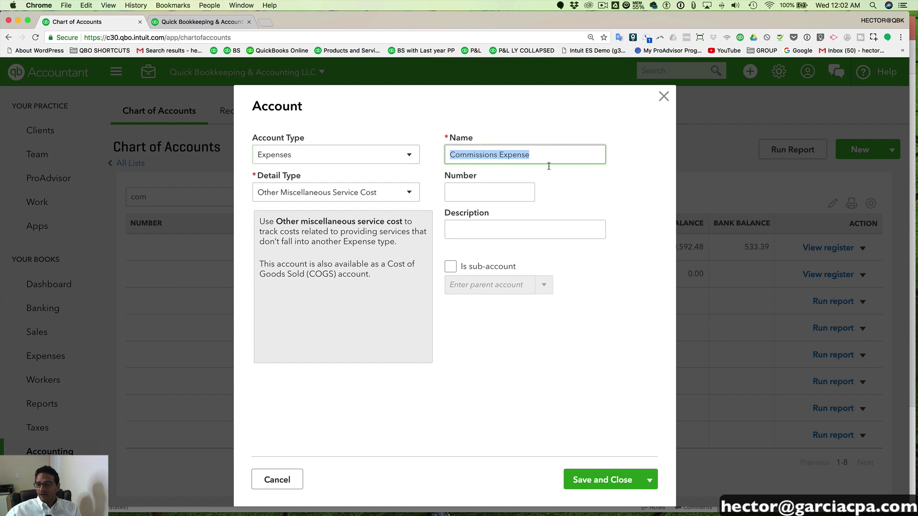
click(595, 480)
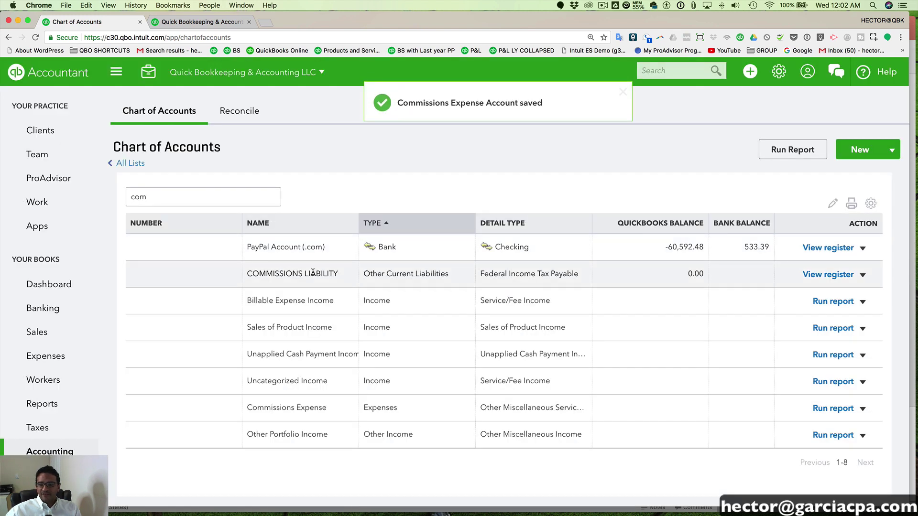
- Open the COMMISSIONS LIABILITY account for editing and select Other Current Liabilities as its account type
click(863, 275)
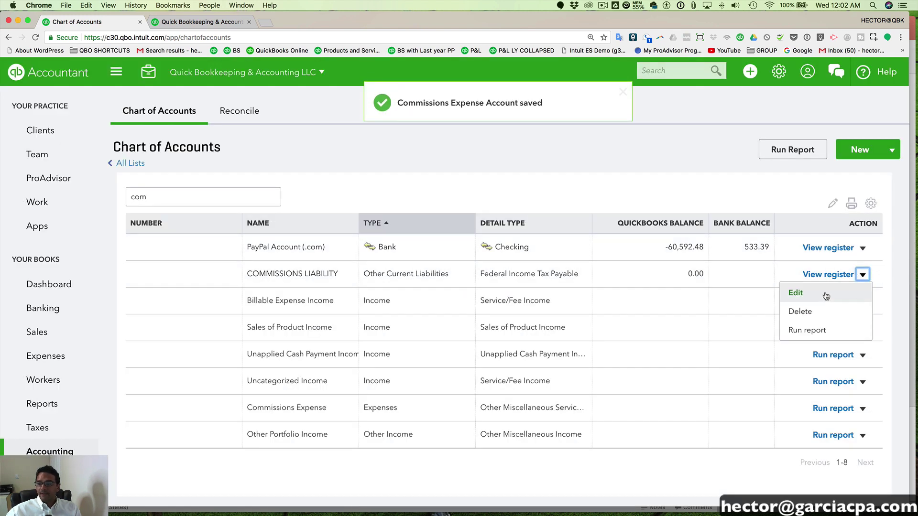
click(794, 291)
click(305, 154)
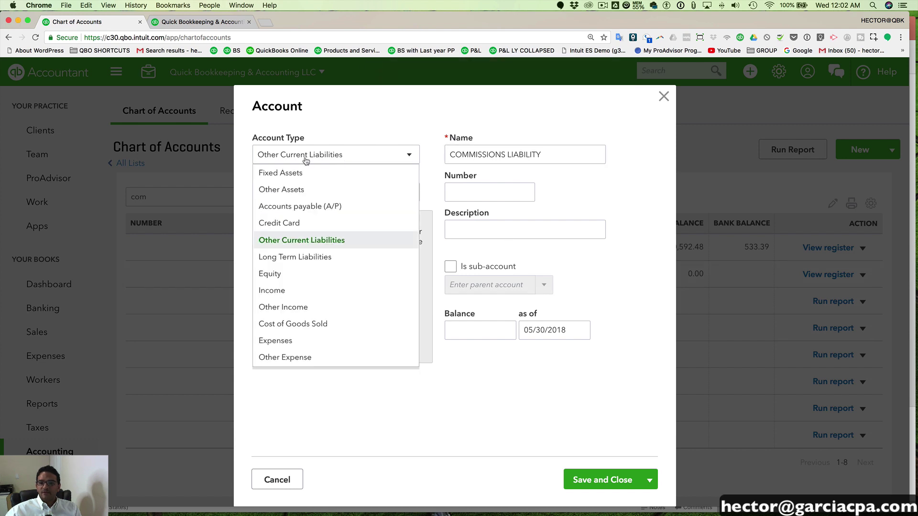
click(299, 244)
drag(543, 155, 445, 155)
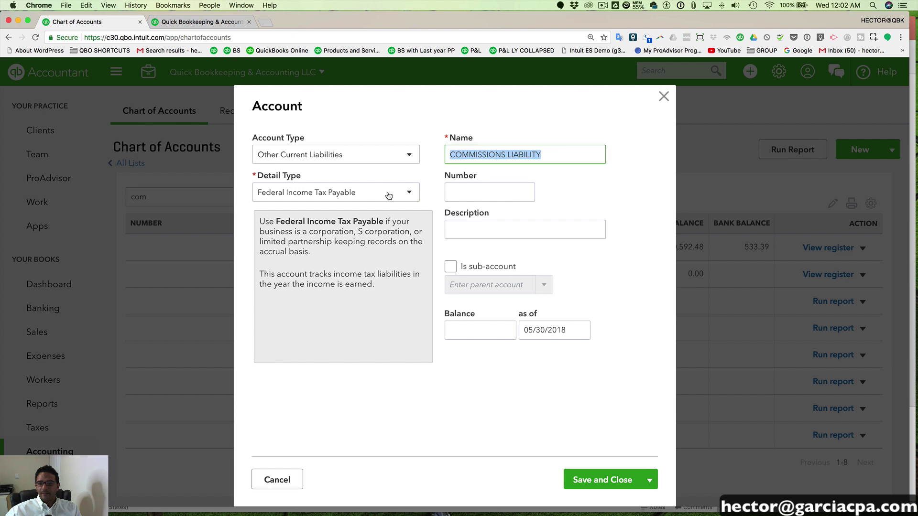
- Set the COMMISSIONS LIABILITY account's detail type to Other Current Liabilities, and save the account, accepting the type change
click(351, 192)
scroll(320, 310, down, 1)
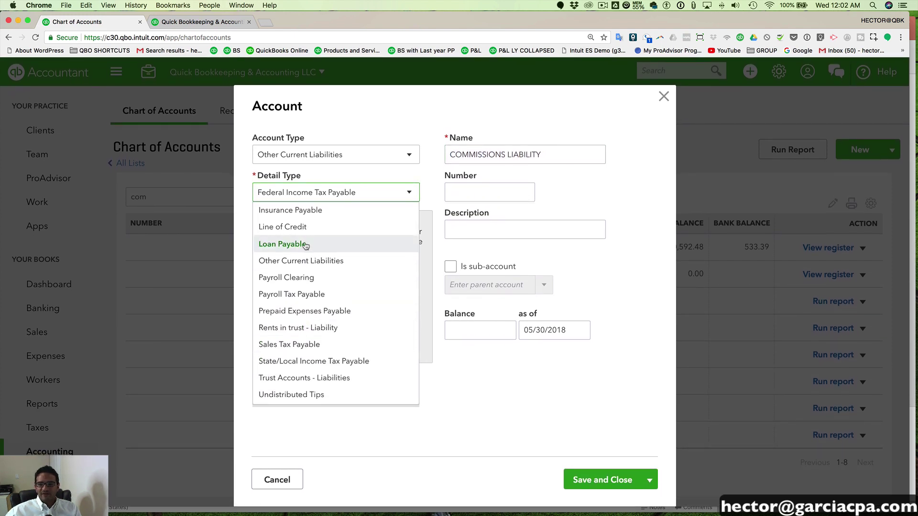
scroll(311, 287, up, 1)
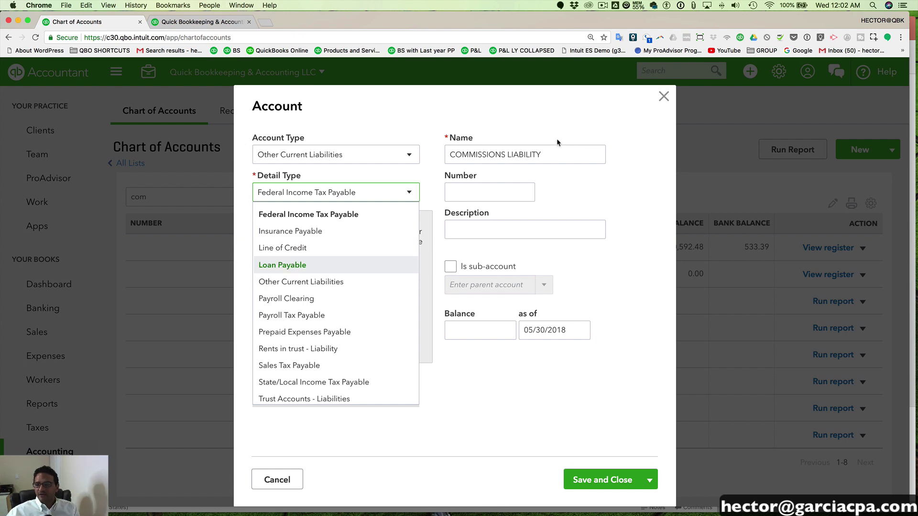
drag(543, 154, 445, 157)
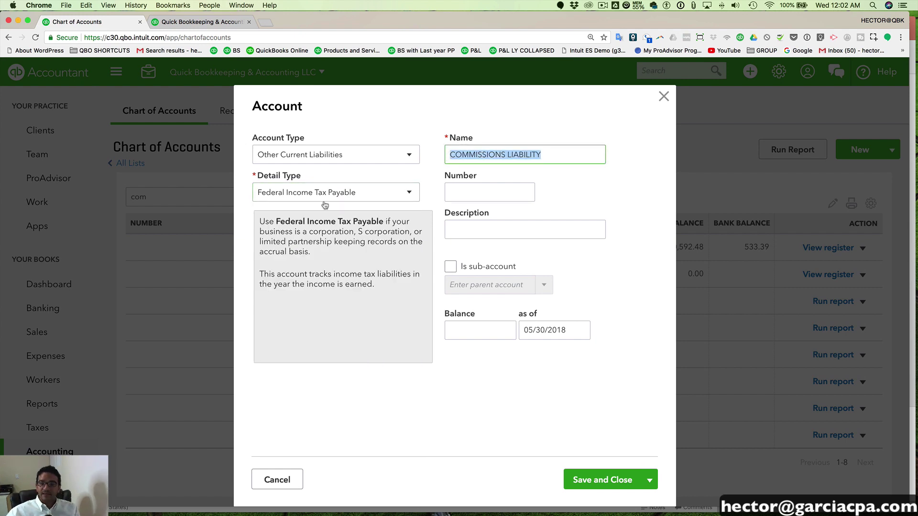
click(311, 194)
click(315, 283)
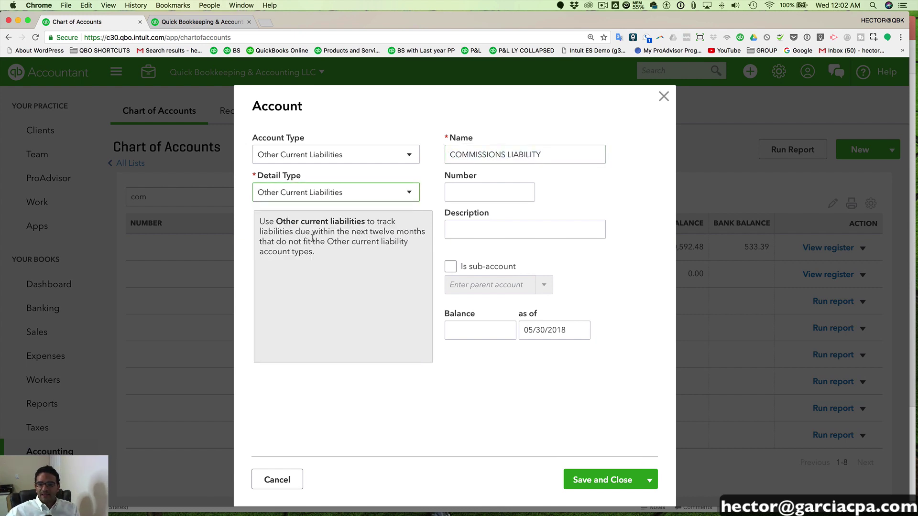
triple_click(560, 154)
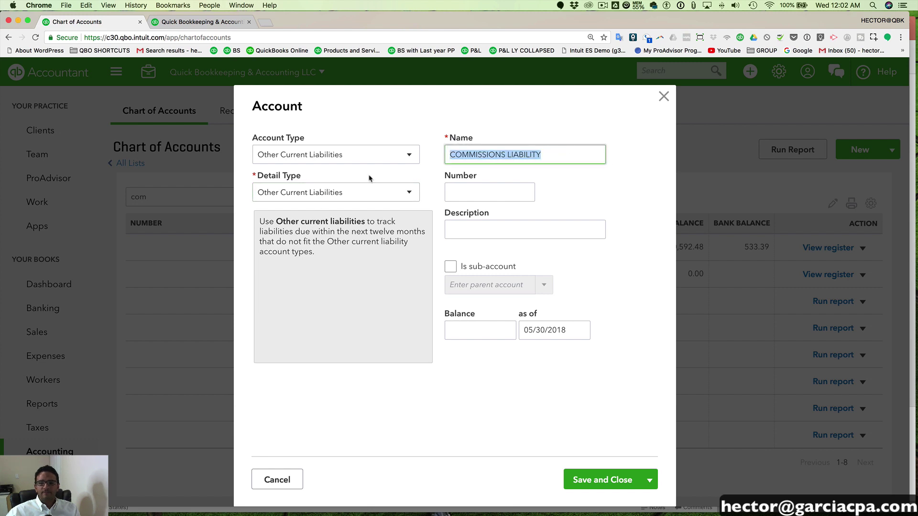
click(614, 480)
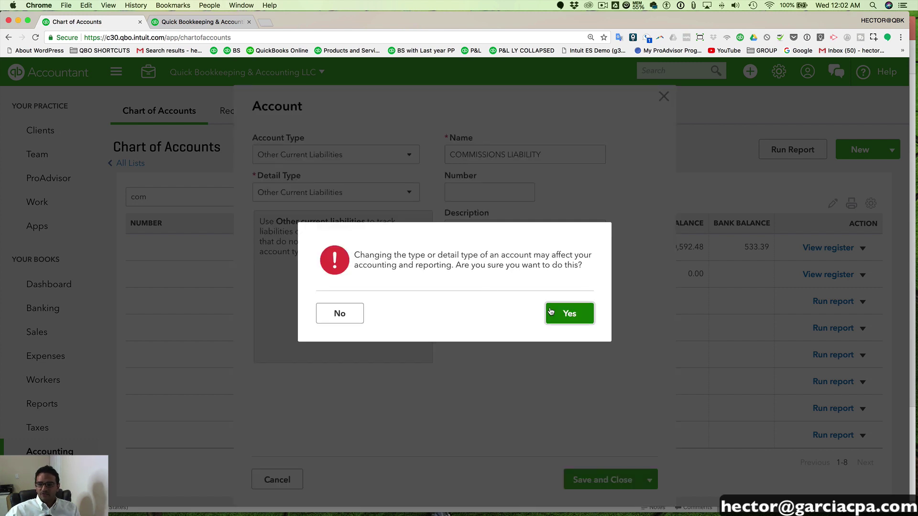
click(556, 313)
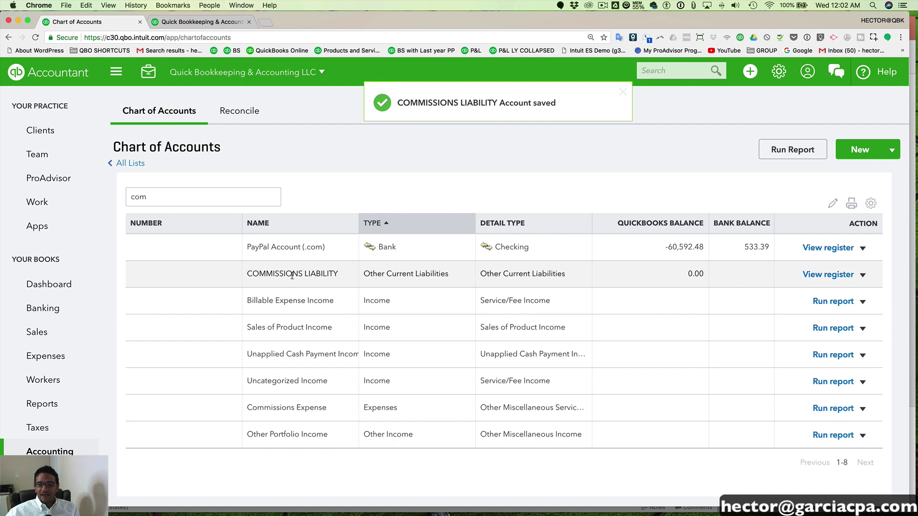
- Open the Products and Services list and search it for "com"
click(776, 77)
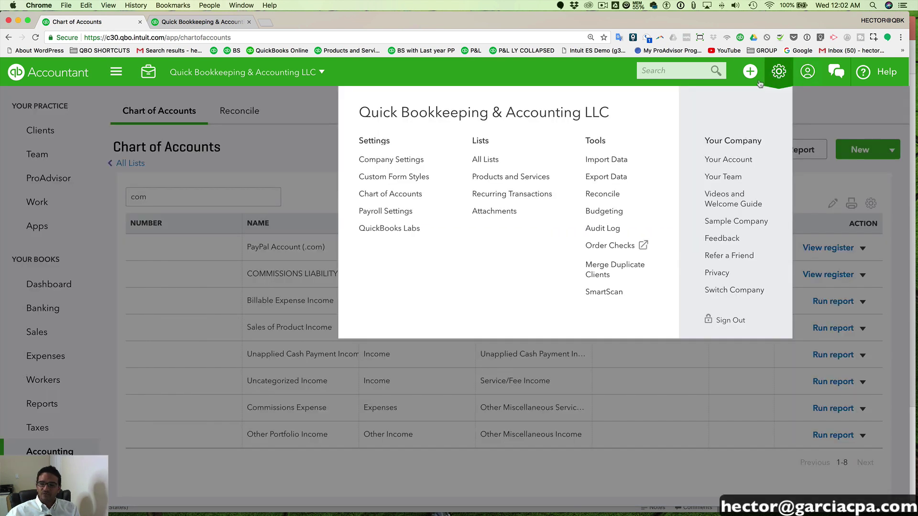
click(512, 177)
click(158, 306)
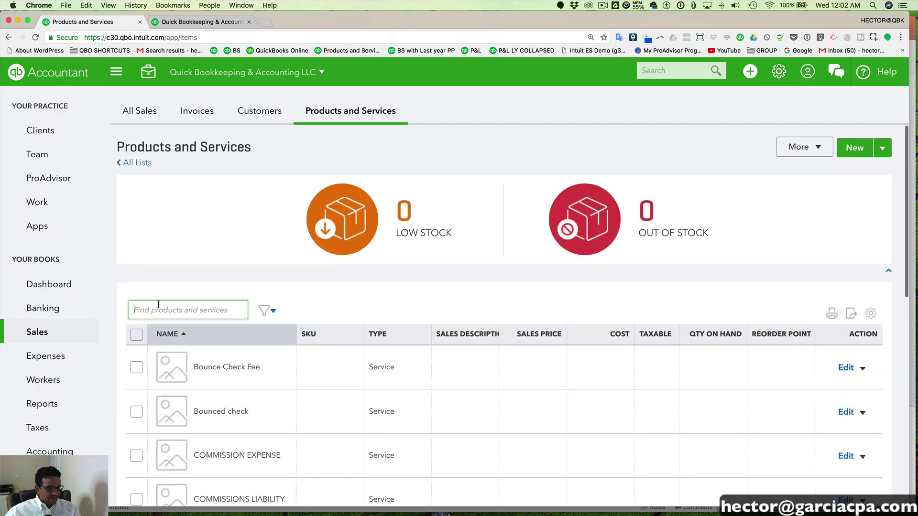
text(com)
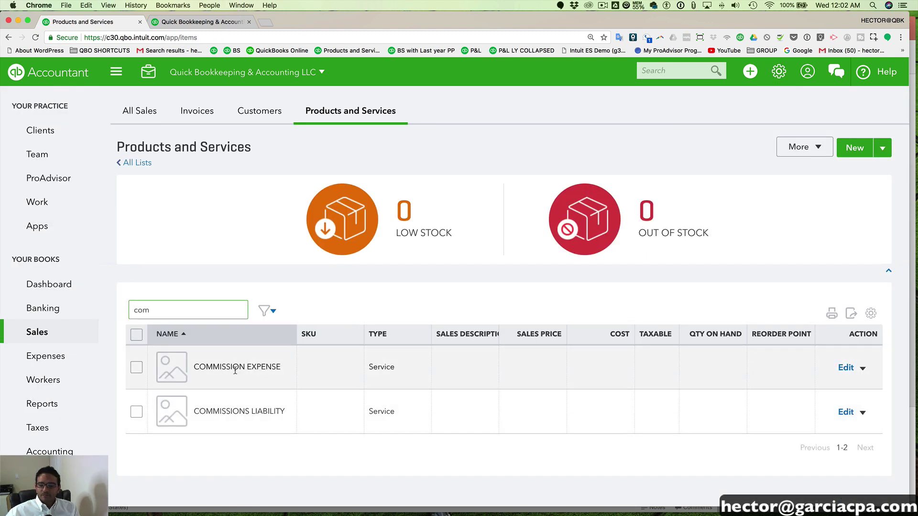
- Open the COMMISSION EXPENSE service item and check its name and income account
drag(199, 367, 271, 367)
click(845, 368)
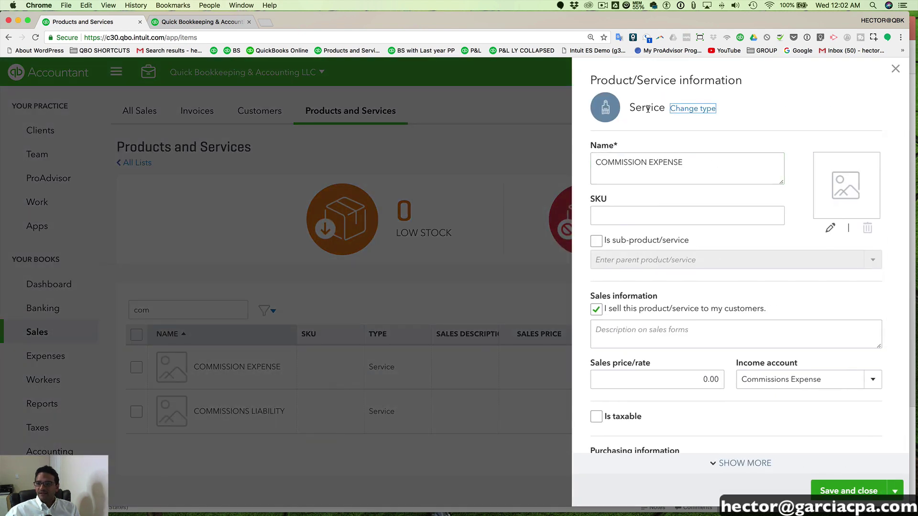
drag(688, 163, 587, 166)
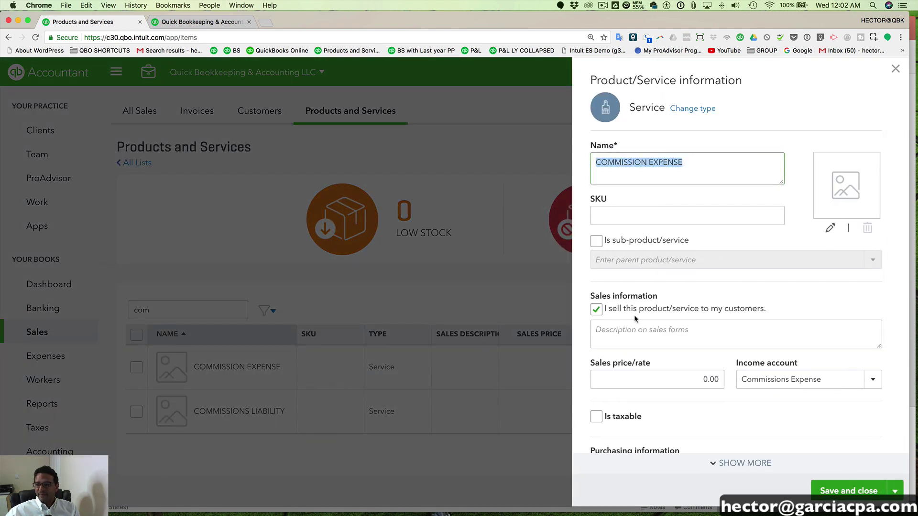
click(788, 379)
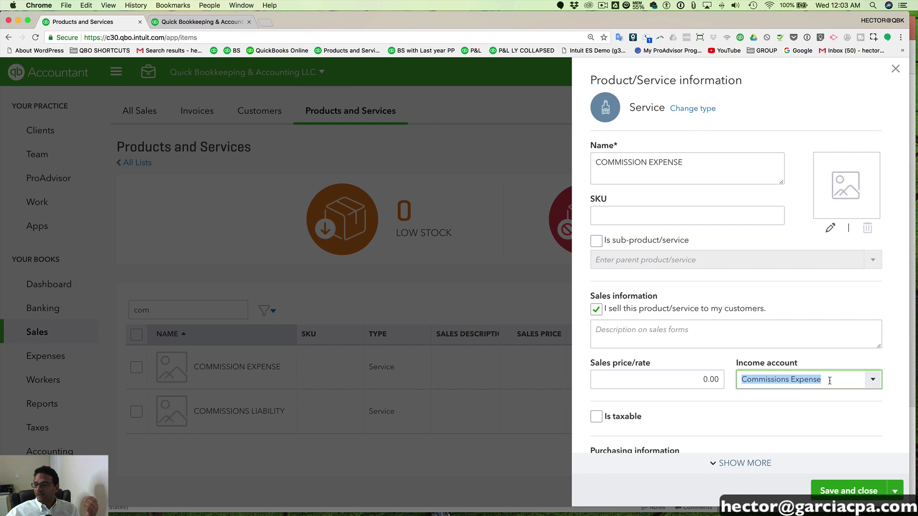
- Select Commissions Expense as the COMMISSION EXPENSE item's income account and save the item
click(873, 380)
click(692, 183)
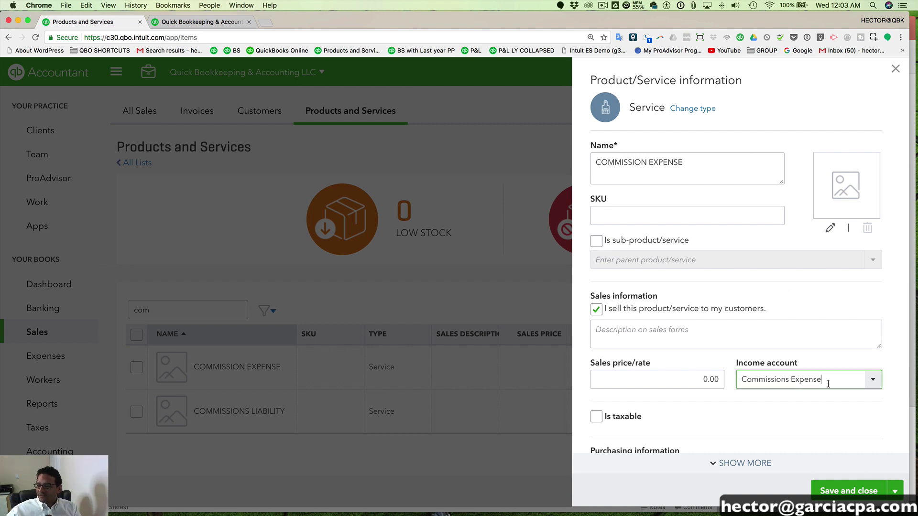
click(797, 380)
click(834, 489)
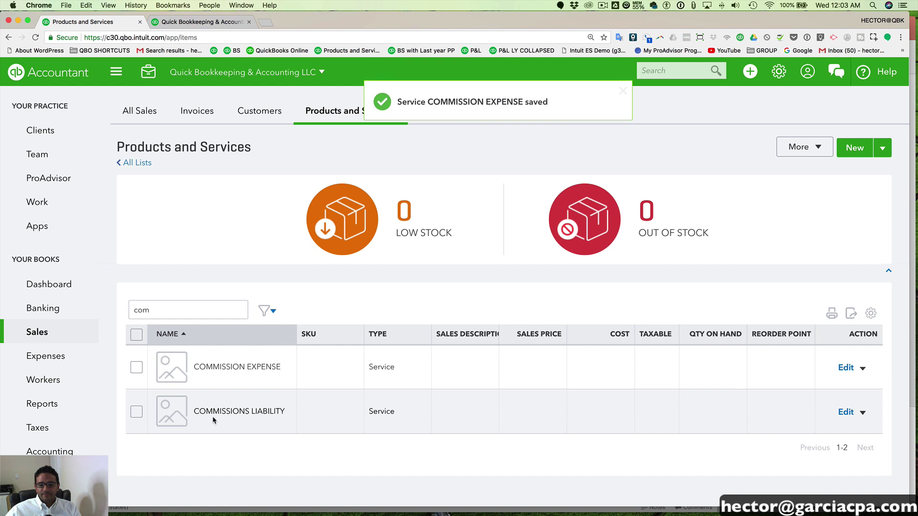
- Open the COMMISSIONS LIABILITY service item, select COMMISSIONS LIABILITY as its income account, and save it
click(862, 413)
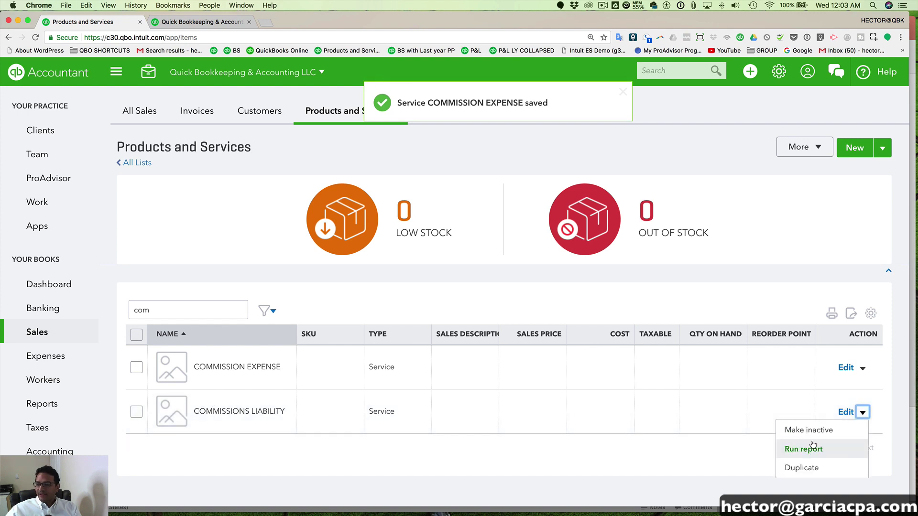
click(278, 410)
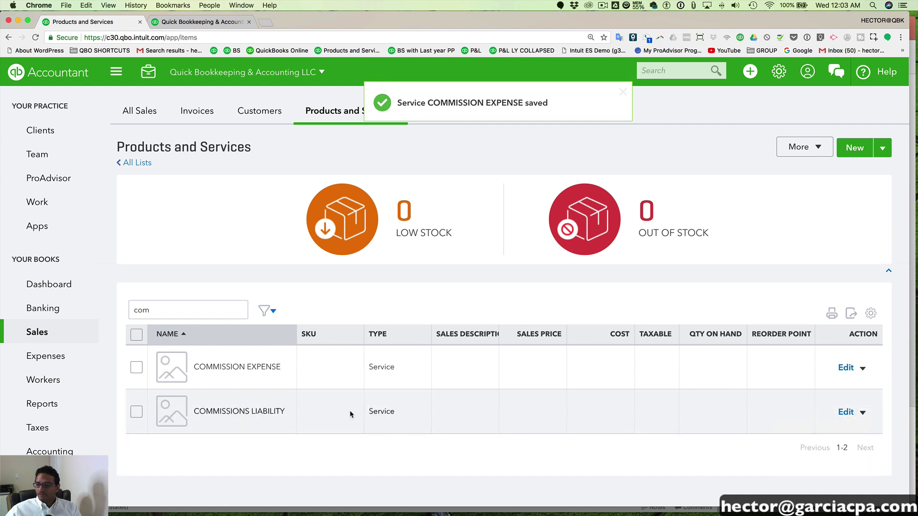
click(842, 413)
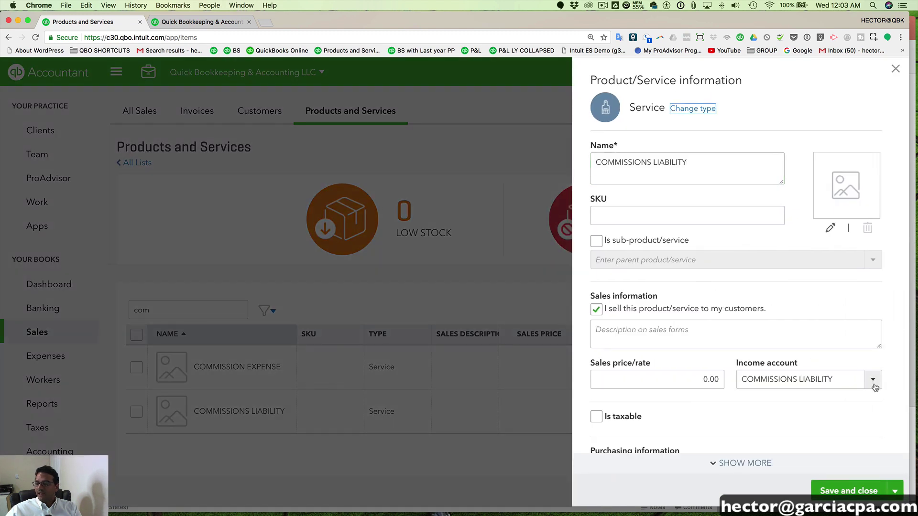
click(872, 379)
click(689, 189)
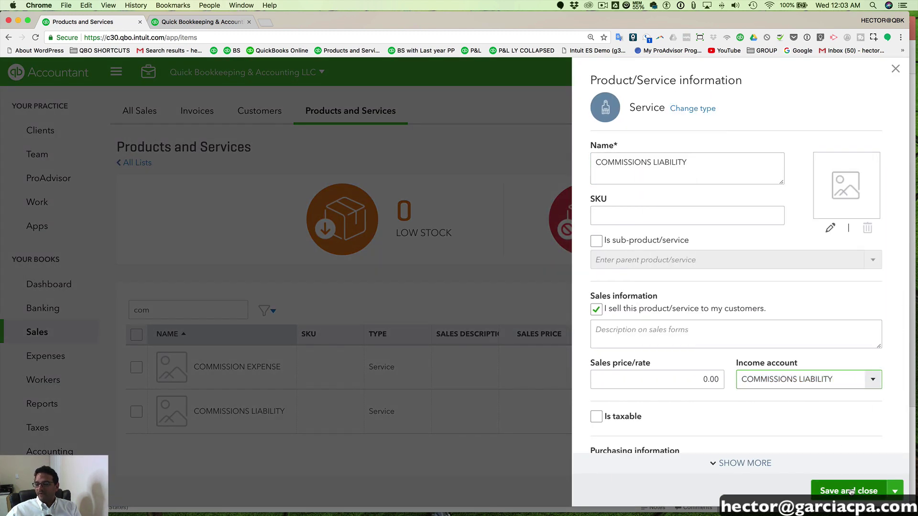
click(254, 362)
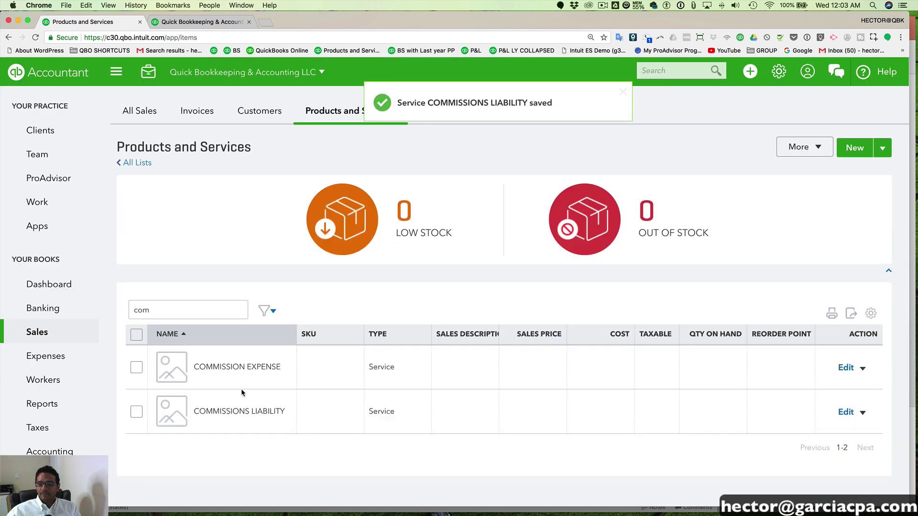
- Create a new bundle item named "Sales Item"
click(883, 152)
click(855, 148)
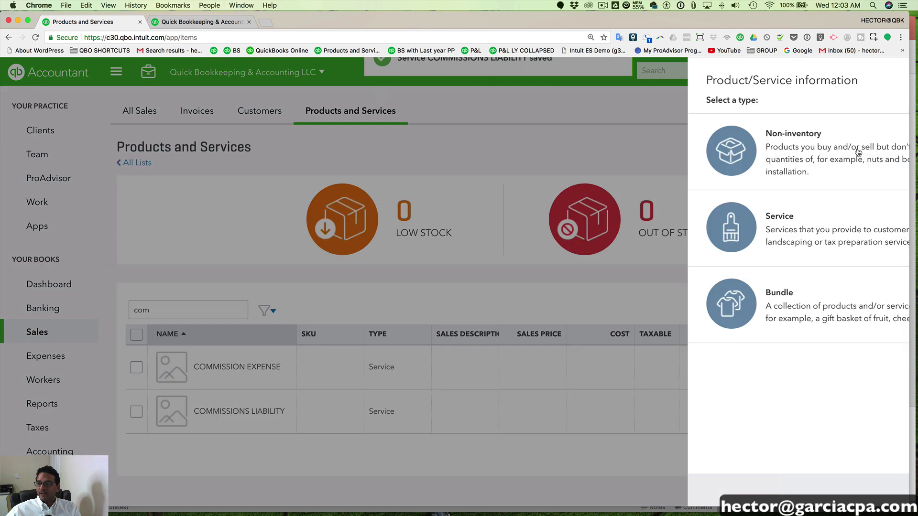
click(688, 287)
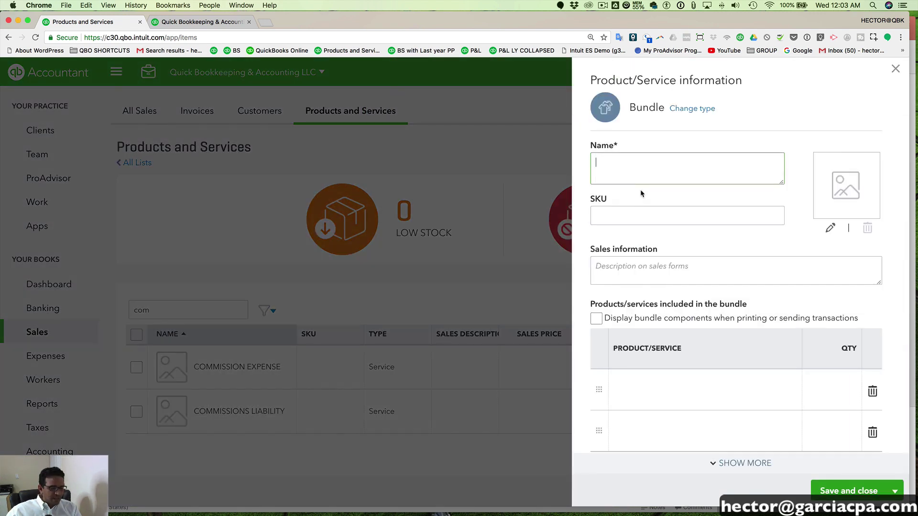
text(Sale)
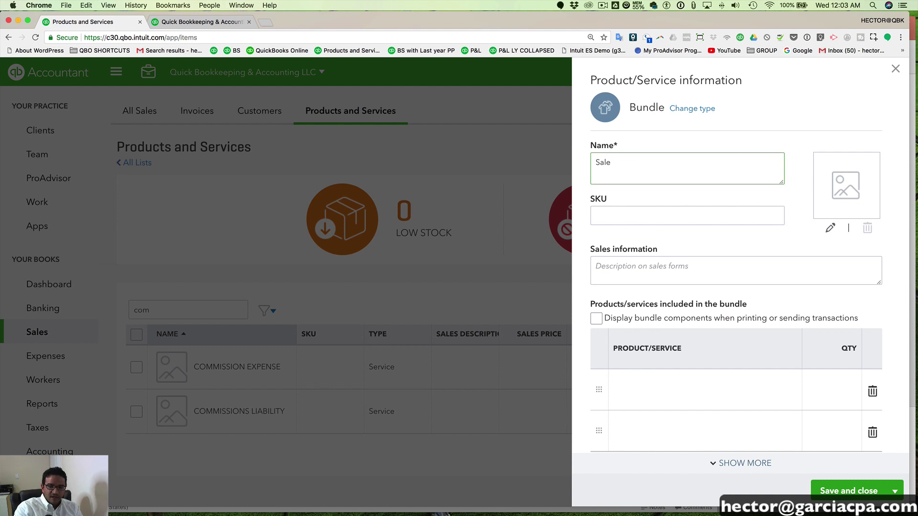
text(s leItem)
- Add Services as the first component of the Sales Item bundle
click(655, 402)
click(797, 365)
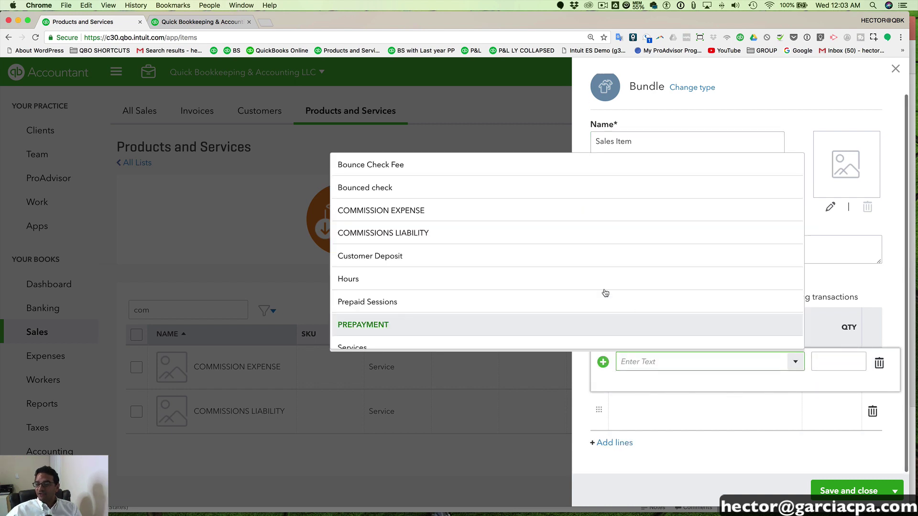
scroll(404, 246, down, 1)
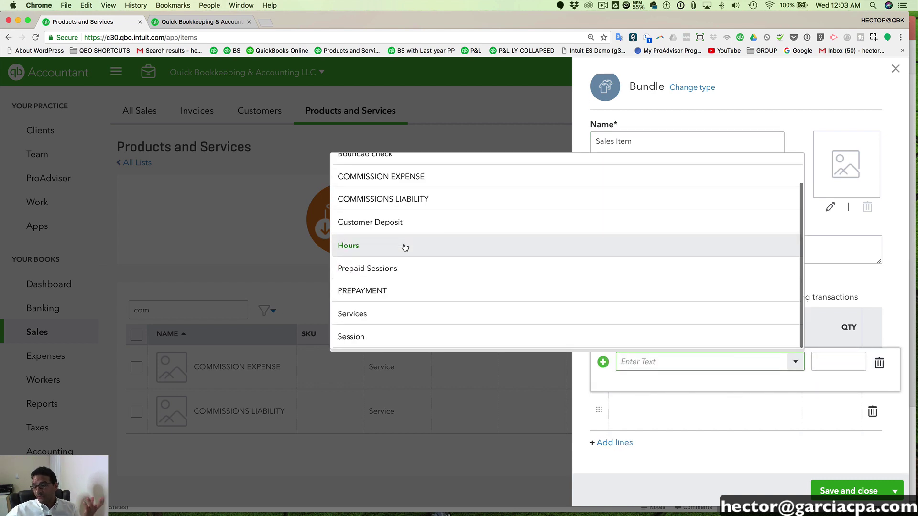
click(381, 313)
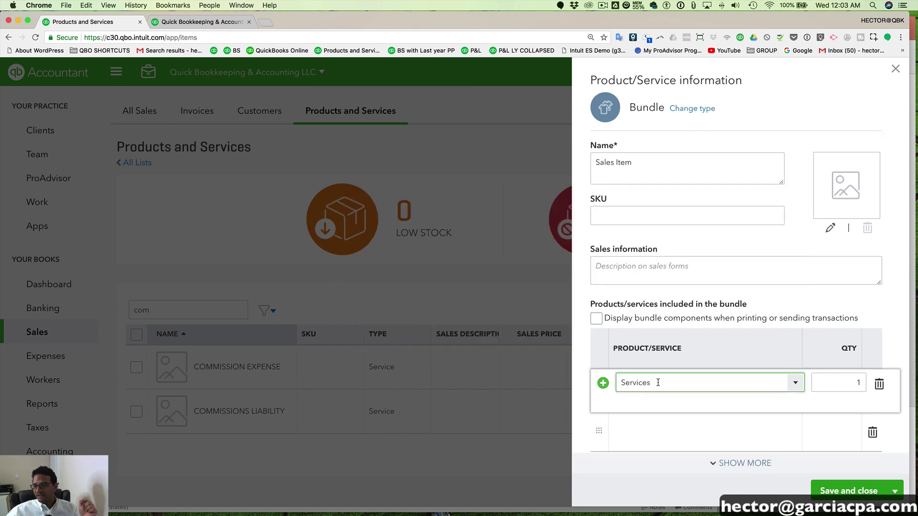
- Add COMMISSION EXPENSE and COMMISSIONS LIABILITY as the second and third components of the bundle
click(671, 433)
scroll(765, 428, down, 1)
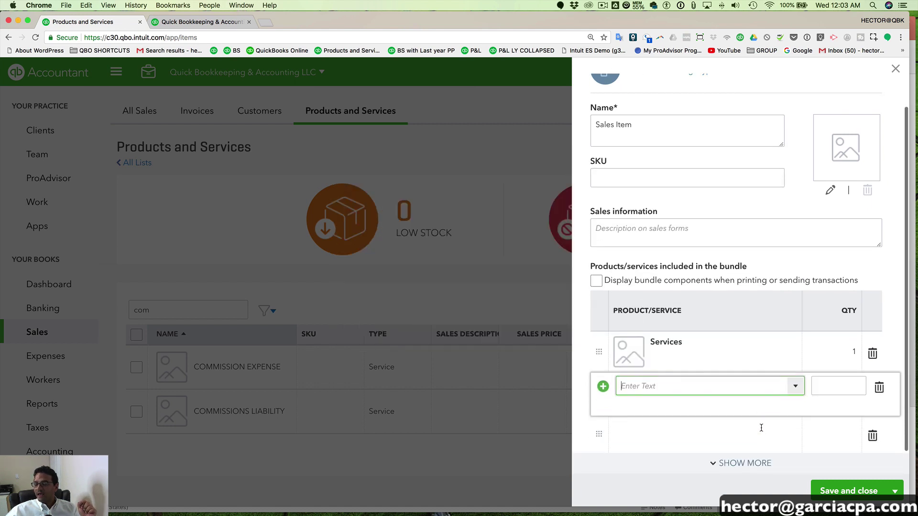
click(650, 377)
text(Com)
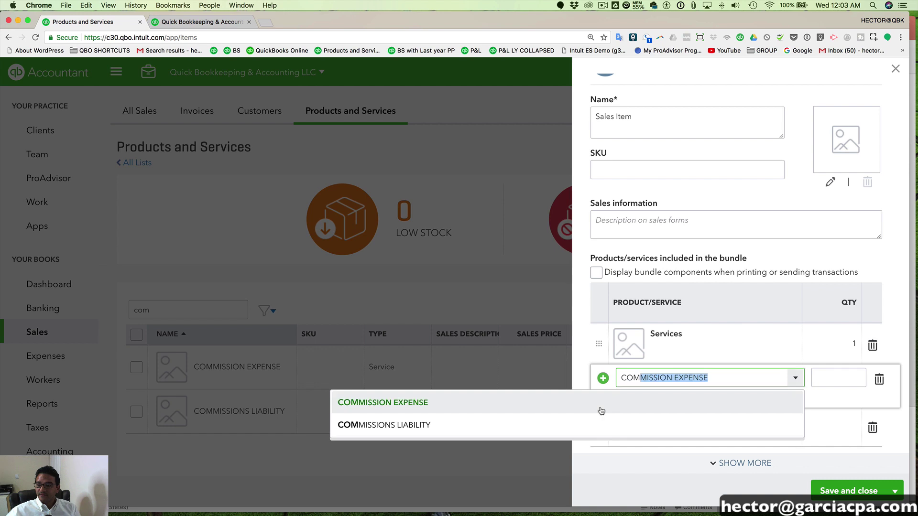
click(600, 407)
click(660, 434)
click(659, 430)
text(comm)
click(409, 464)
- Set the bundle quantities to -0.15 for COMMISSION EXPENSE and 0.15 for COMMISSIONS LIABILITY
click(680, 345)
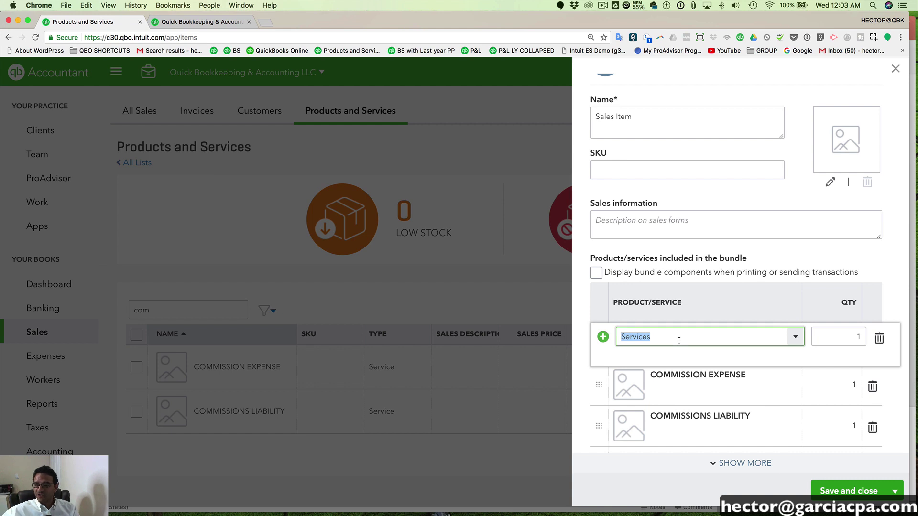
click(660, 383)
click(713, 416)
click(704, 387)
click(704, 388)
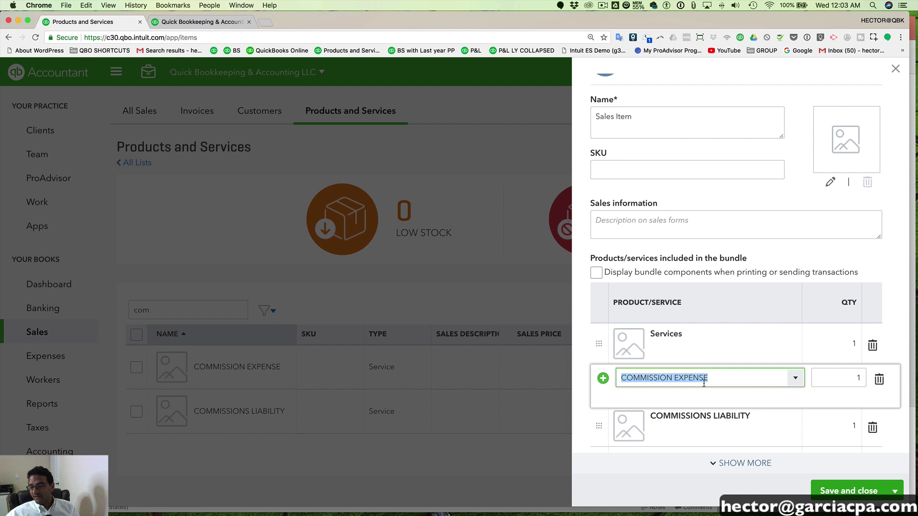
key(Tab)
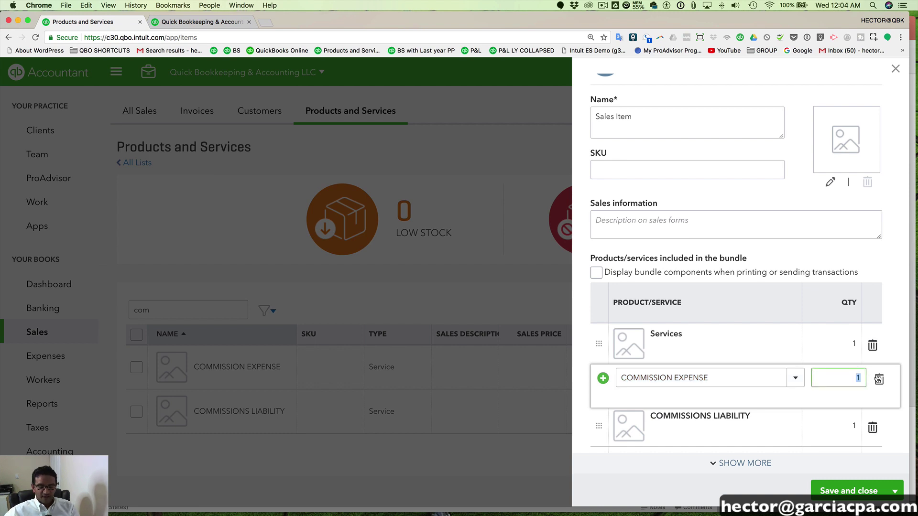
key(BackSpace)
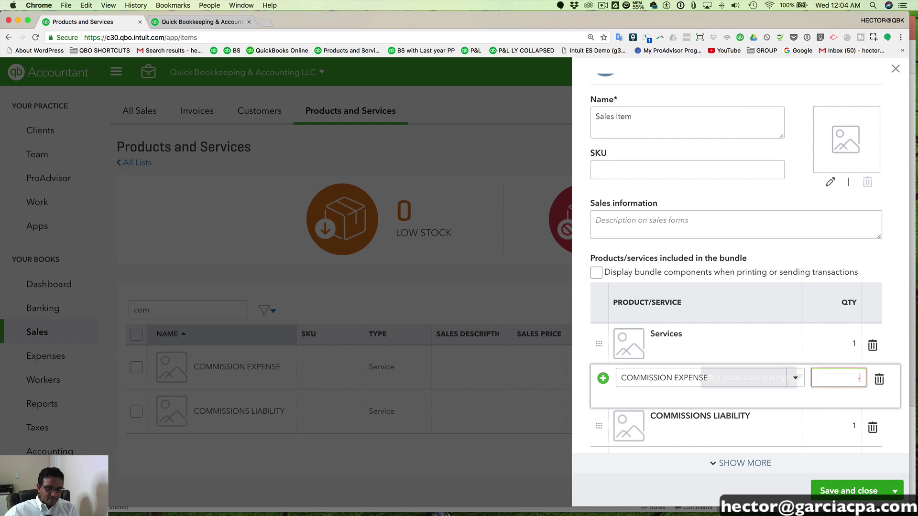
text(.15)
click(815, 381)
text(-)
click(713, 379)
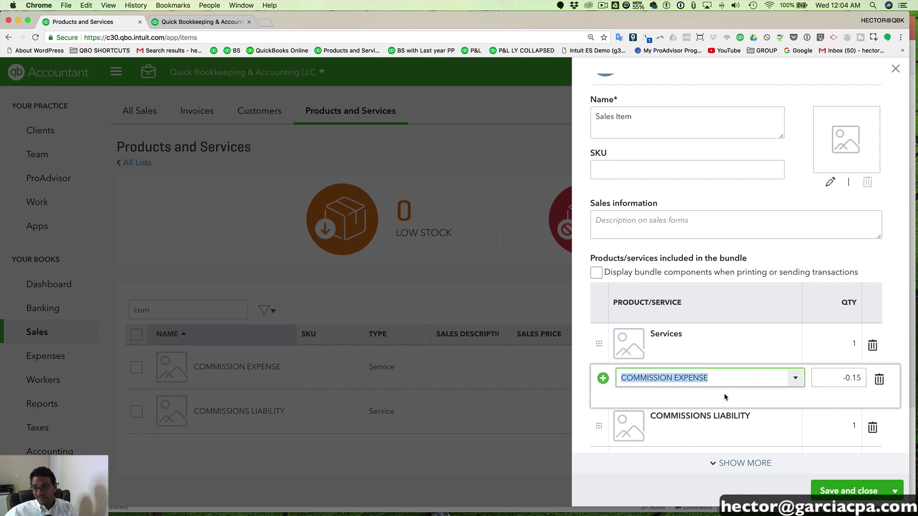
click(853, 427)
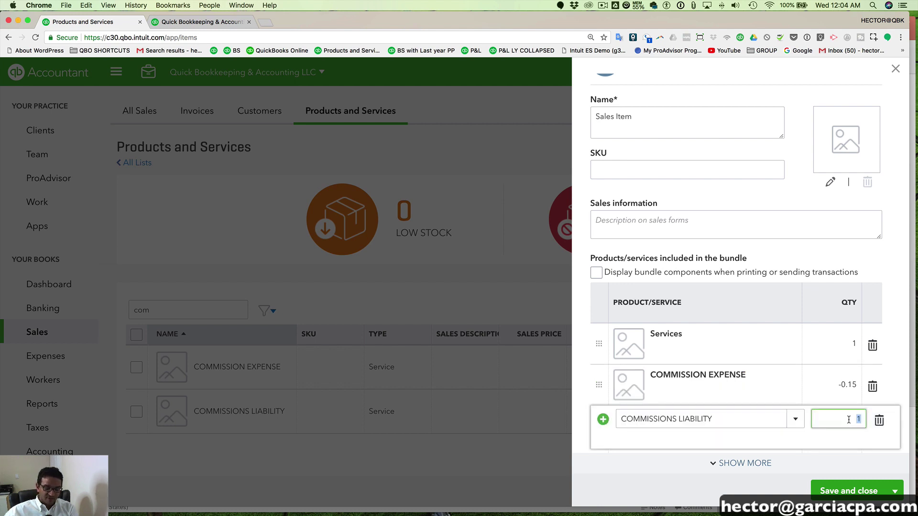
text(.15)
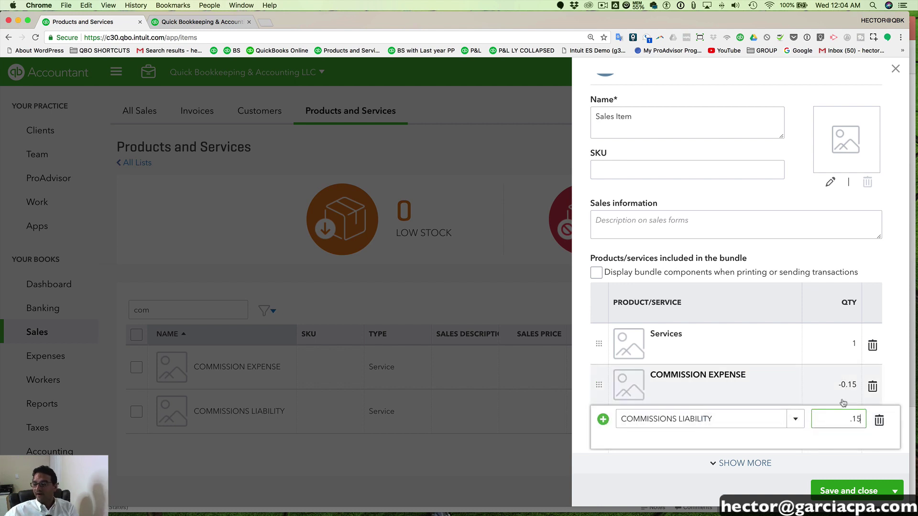
- Compare the quantities of the bundle's COMMISSION EXPENSE and COMMISSIONS LIABILITY lines
click(826, 386)
click(846, 427)
click(846, 384)
click(846, 426)
click(844, 383)
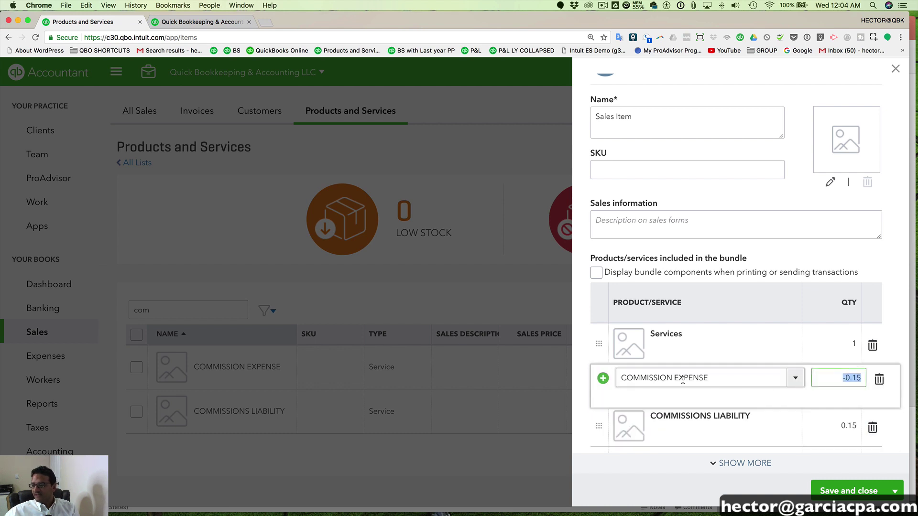
click(713, 379)
click(754, 424)
click(833, 421)
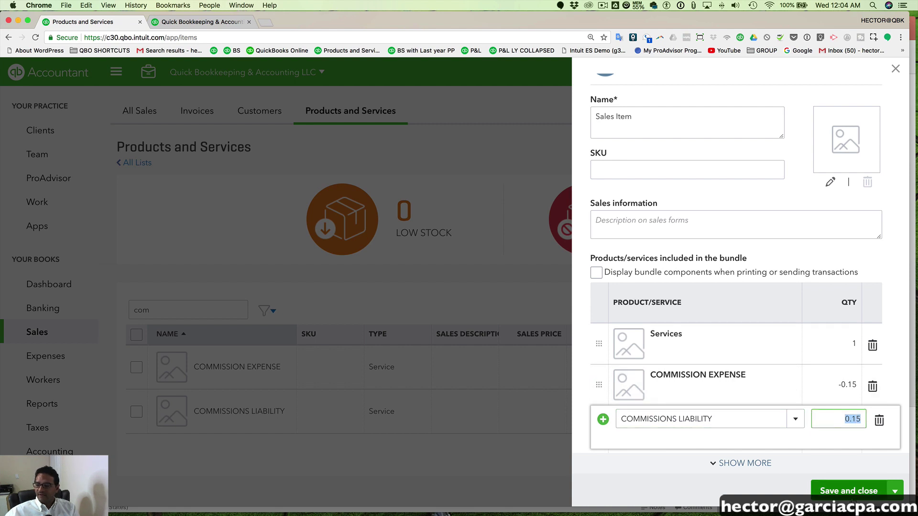
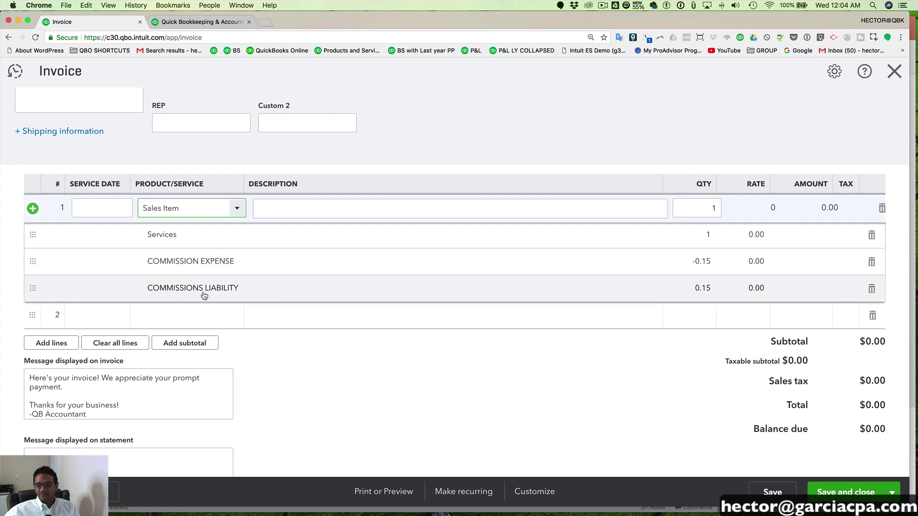
- Set the rate of the Services line within the invoice's Sales Item bundle to 5,000
click(700, 209)
click(739, 237)
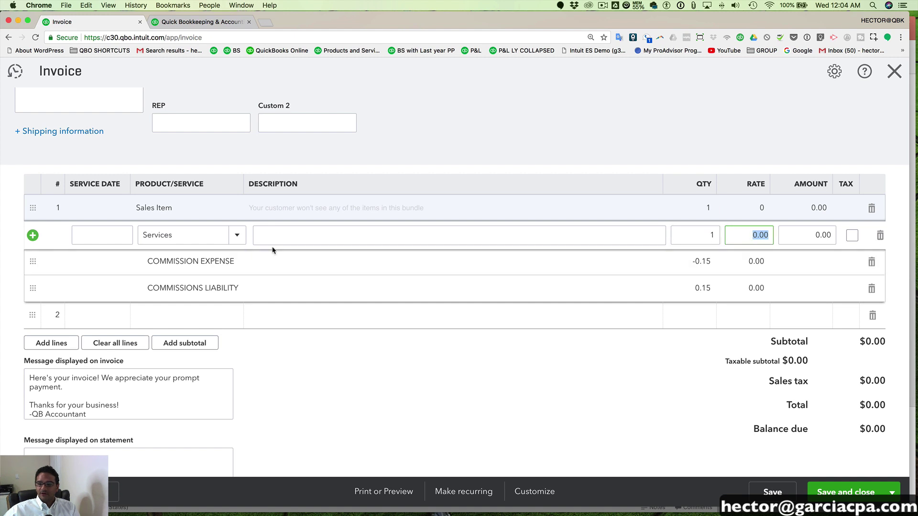
text(5,)
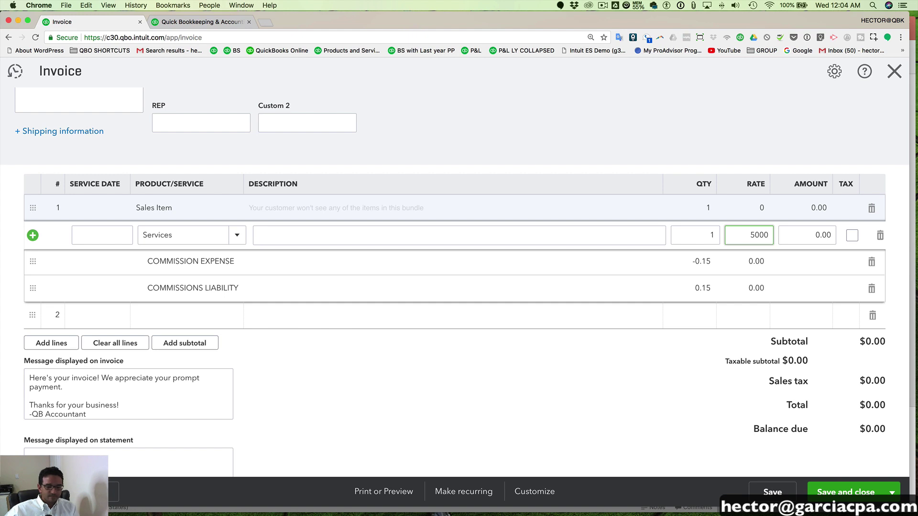
text(000)
key(Tab)
- Set the rate of both the COMMISSION EXPENSE and COMMISSIONS LIABILITY lines on the invoice to 5,000
click(754, 262)
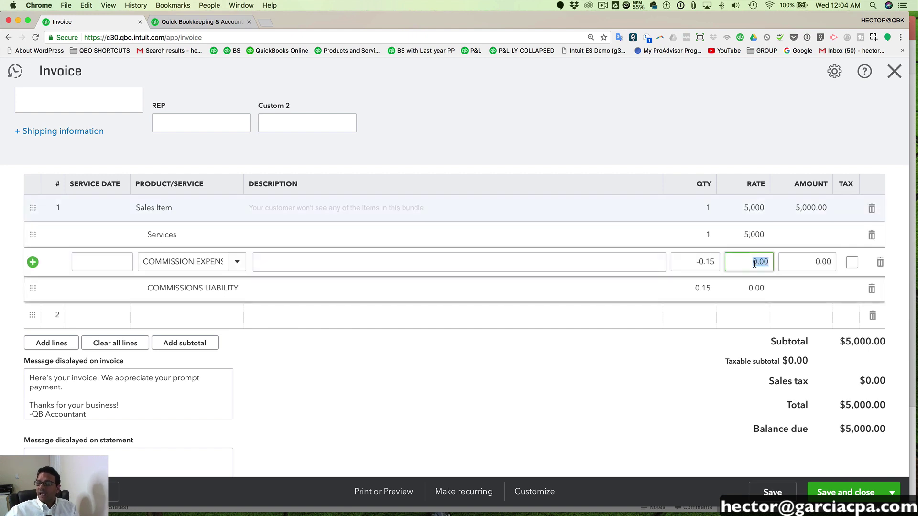
text(5000)
click(750, 289)
click(758, 287)
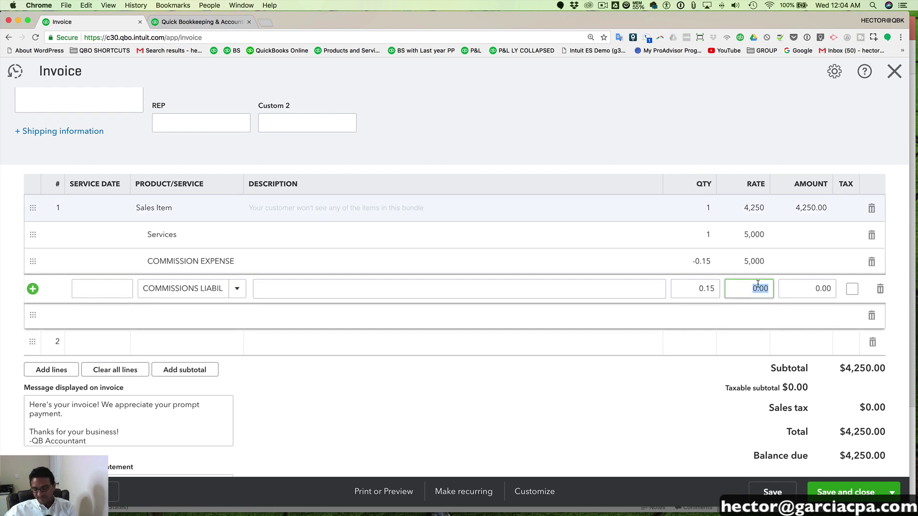
text(5,000)
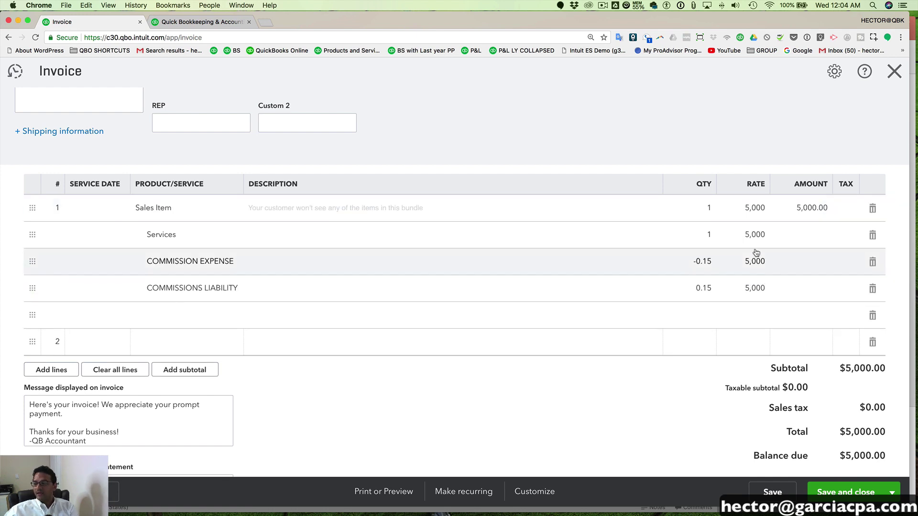
- Enter "Custom Accounting Services" as the description of the invoice's Sales Item line
click(758, 235)
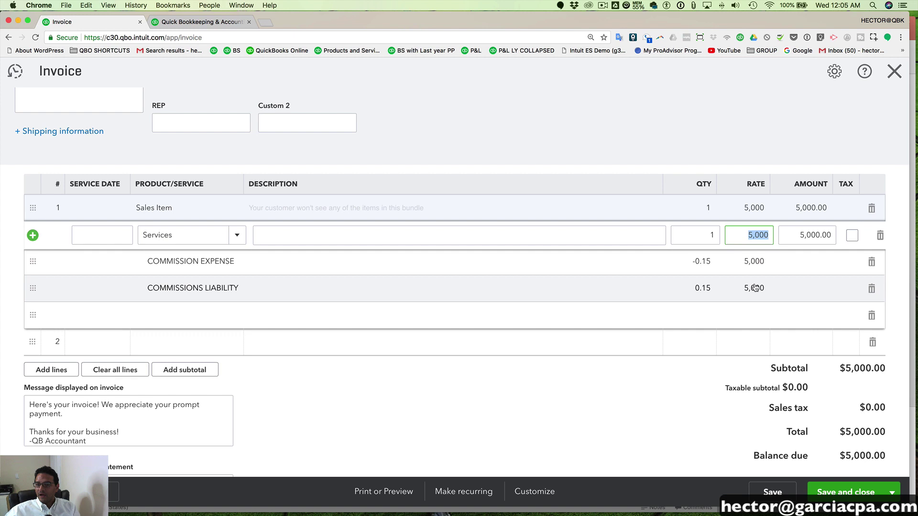
click(313, 261)
click(281, 207)
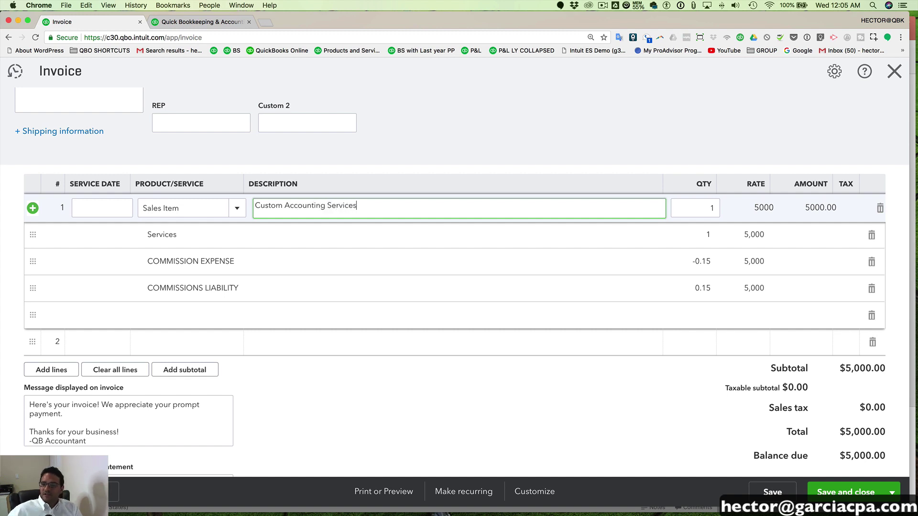
key(Tab)
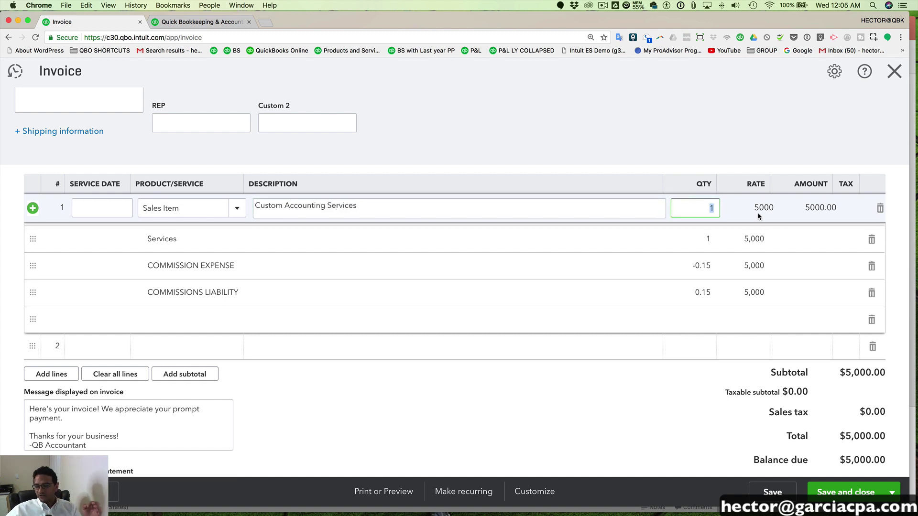
- Open the invoice's print preview and check how the bundle line prints for the customer
click(383, 491)
click(374, 436)
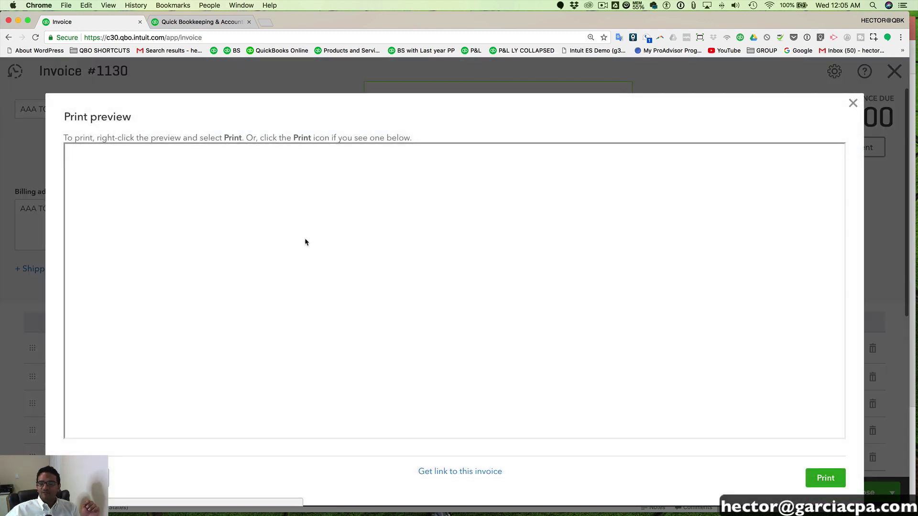
scroll(359, 297, down, 3)
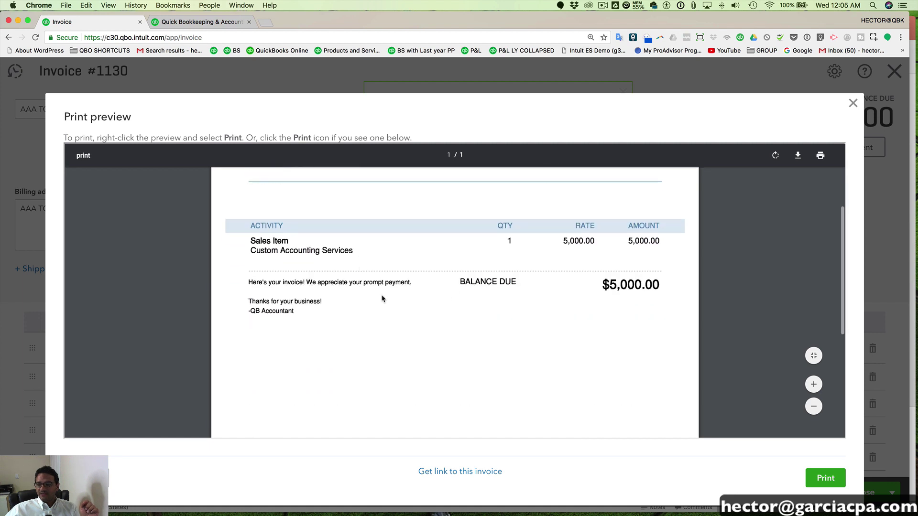
- Review the bundle line's rate and the header on the printed invoice, and close the print preview
drag(544, 244, 600, 243)
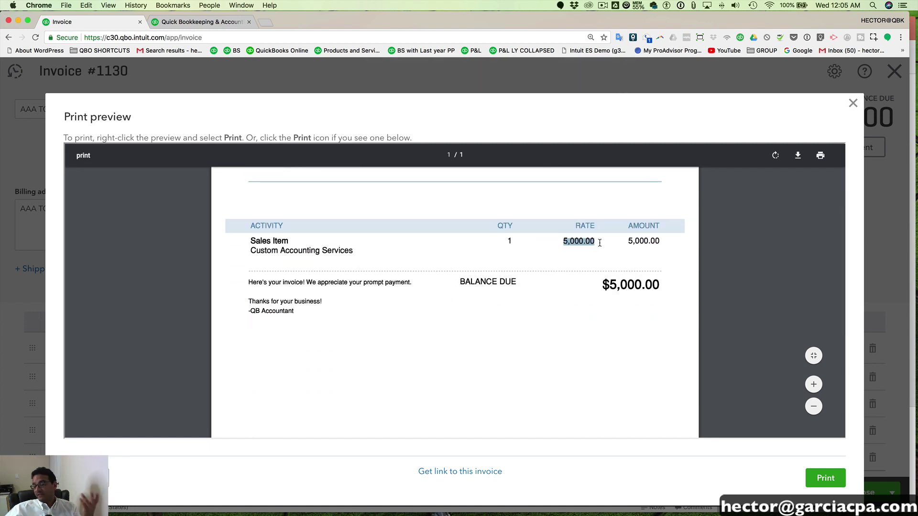
scroll(555, 248, up, 3)
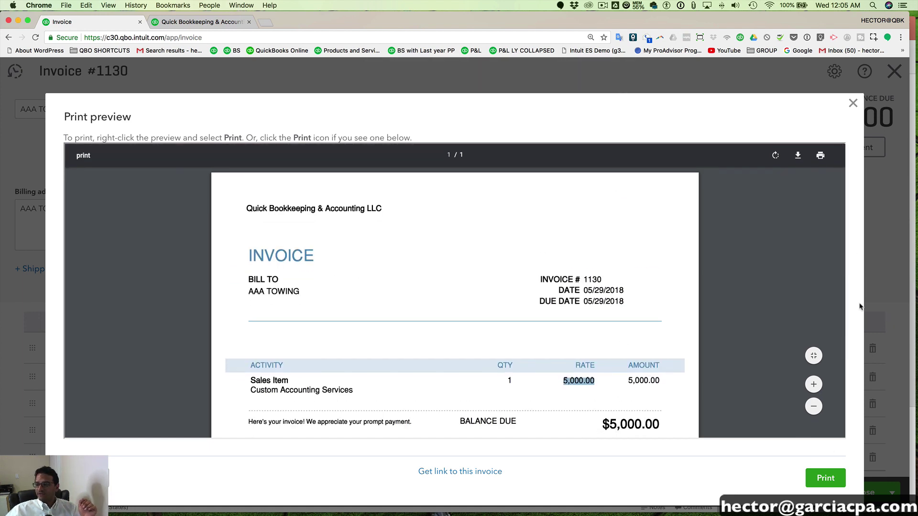
click(852, 104)
- Check the calculated amounts of the COMMISSION EXPENSE and COMMISSIONS LIABILITY lines within the invoice's bundle
click(756, 403)
click(805, 405)
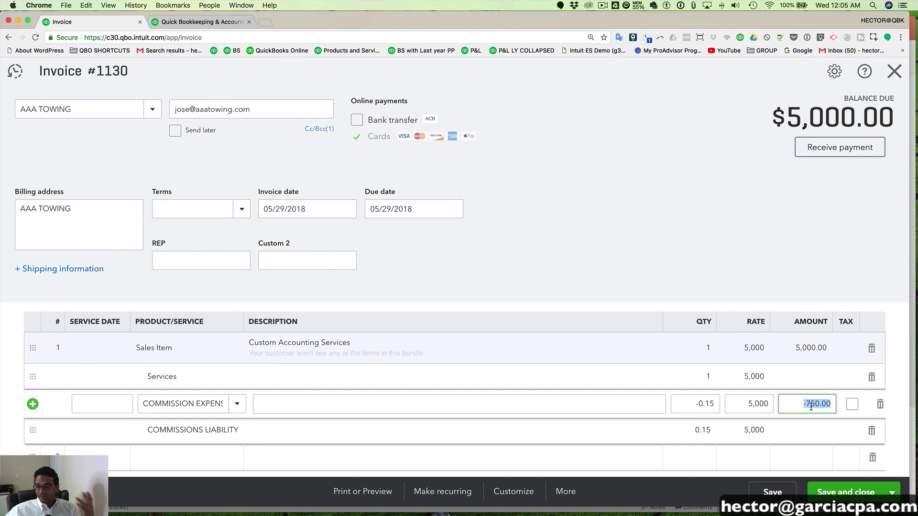
click(809, 434)
click(797, 432)
- Enter the sales representative's name in the invoice's REP field, and save and close the invoice
scroll(631, 416, down, 3)
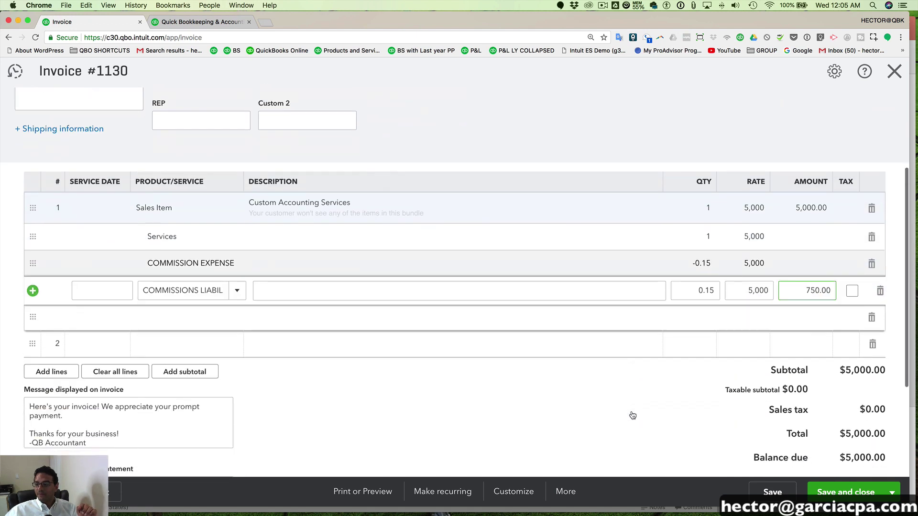
scroll(625, 406, up, 2)
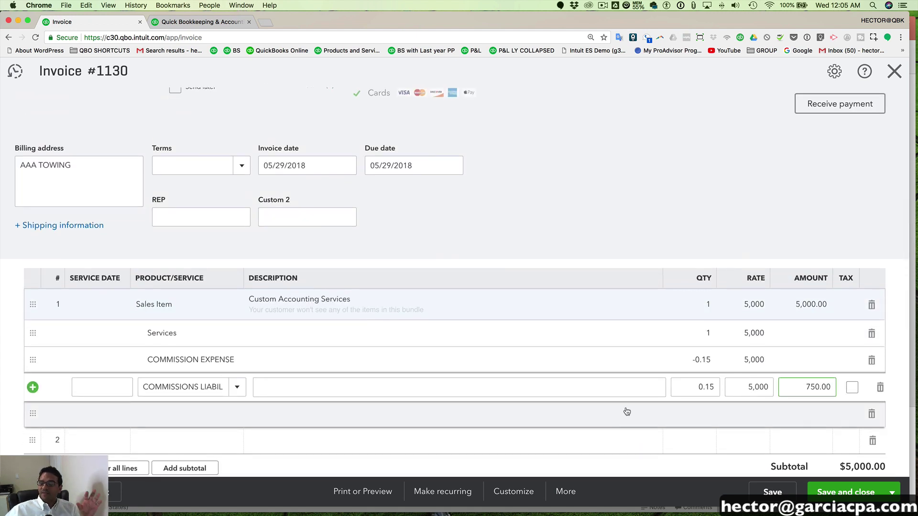
click(198, 217)
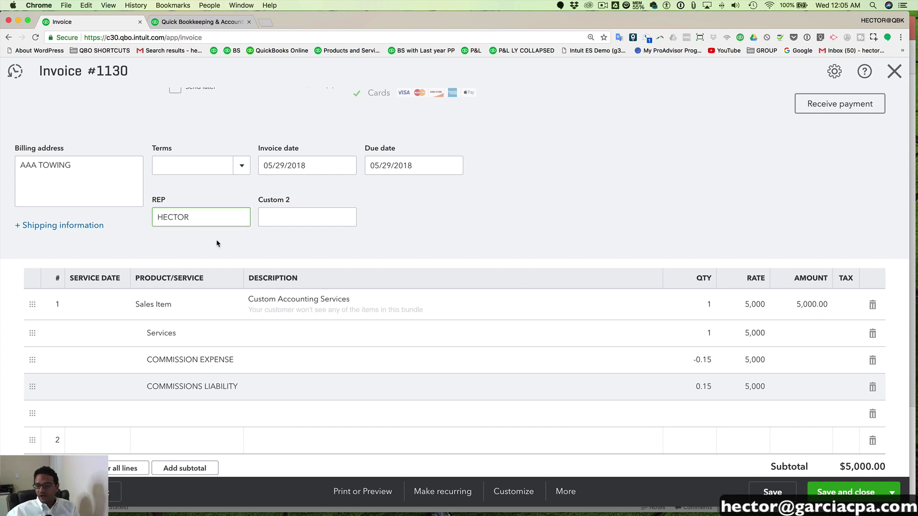
click(859, 497)
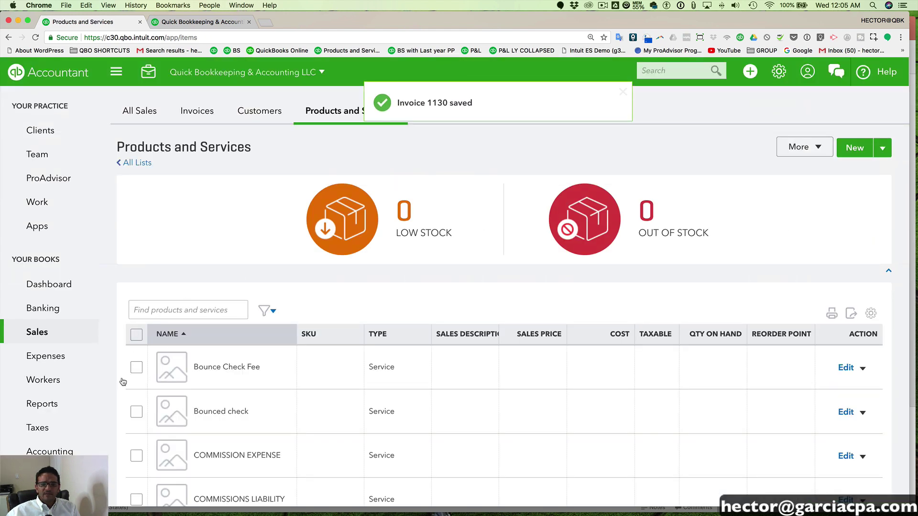
- Open the Profit and Loss report and run it for the report period Today
click(41, 406)
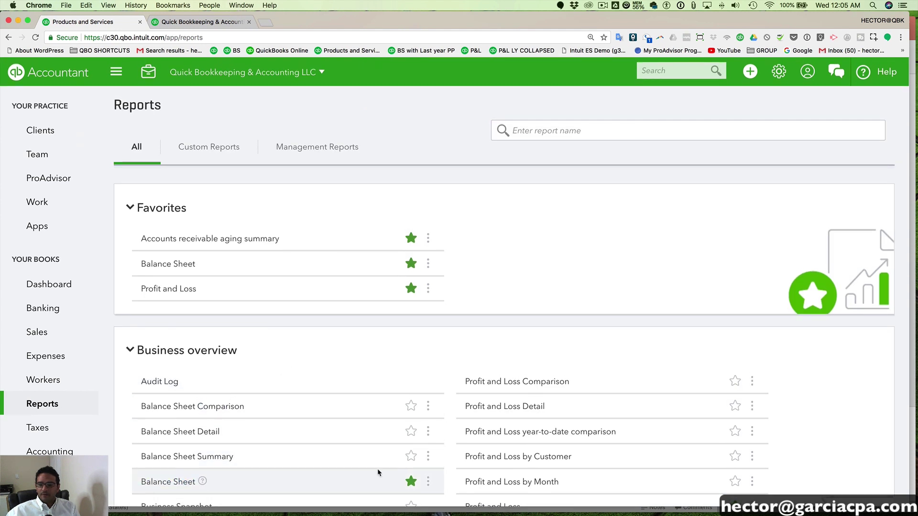
scroll(233, 387, down, 3)
scroll(237, 401, up, 1)
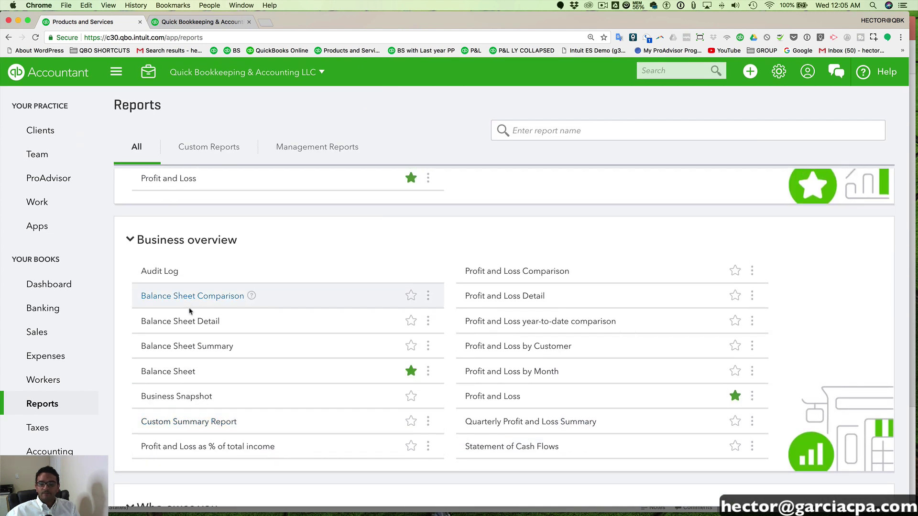
click(490, 399)
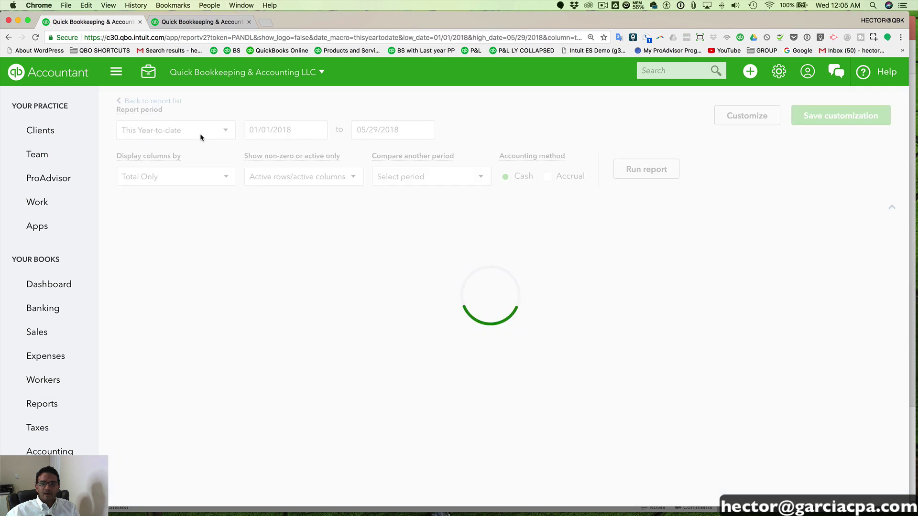
scroll(164, 124, up, 2)
click(151, 131)
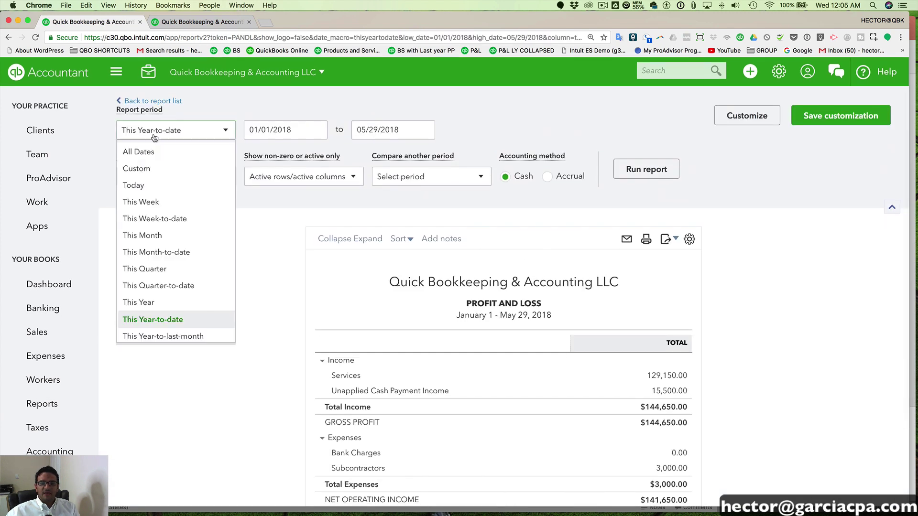
click(147, 187)
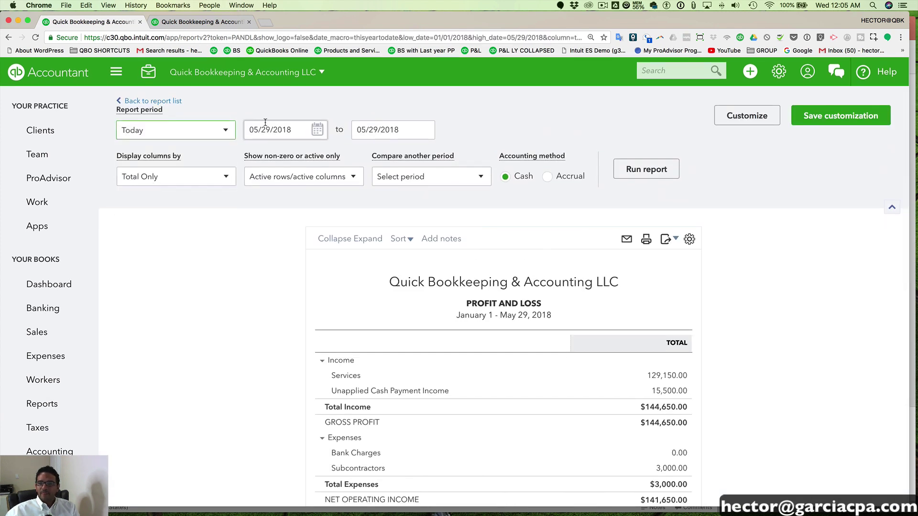
click(647, 172)
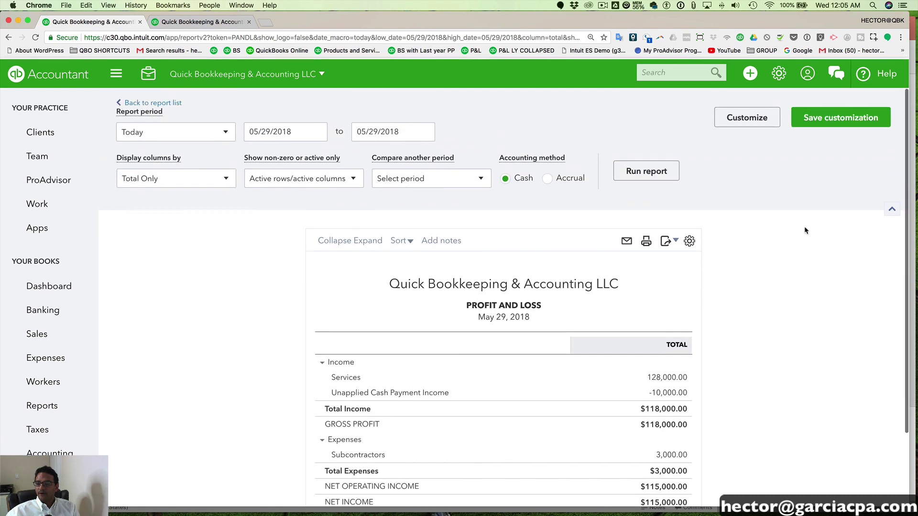
- Rerun the Profit and Loss report with the Accrual accounting method and check the Commissions Expense amount
click(747, 125)
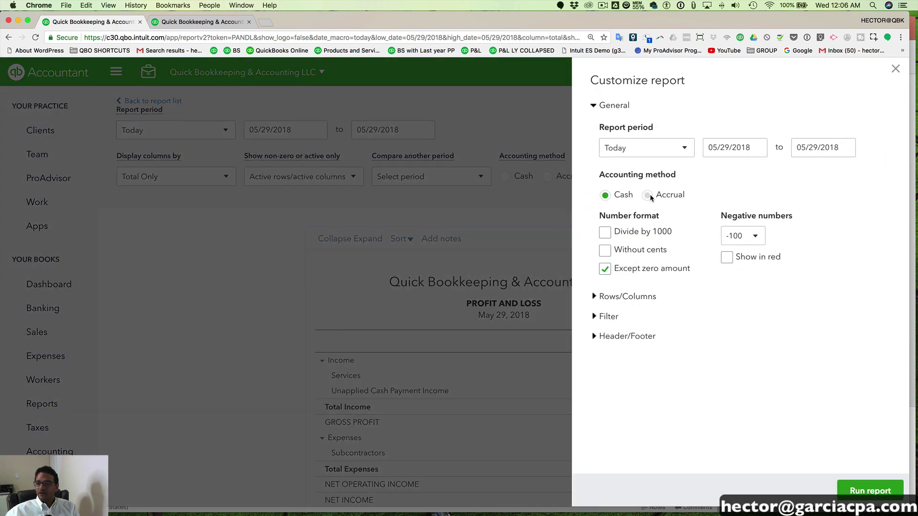
click(870, 491)
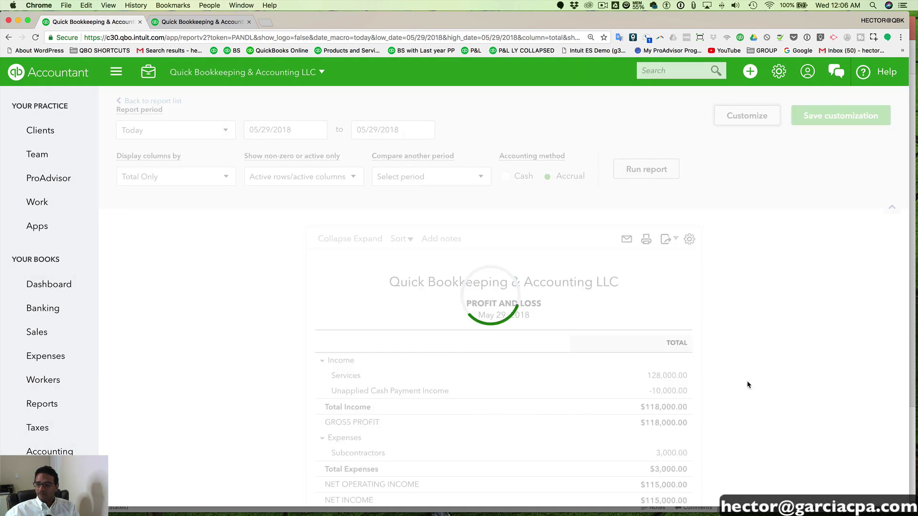
scroll(736, 382, down, 3)
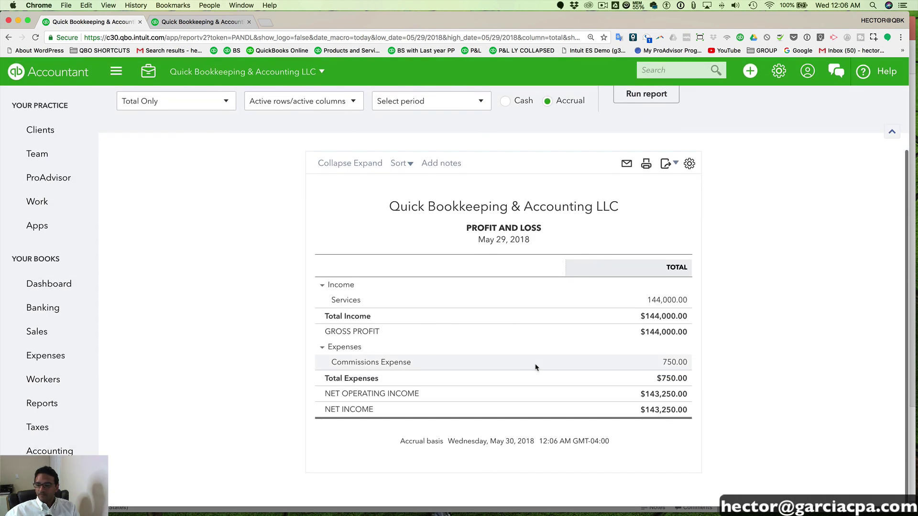
drag(678, 364, 660, 363)
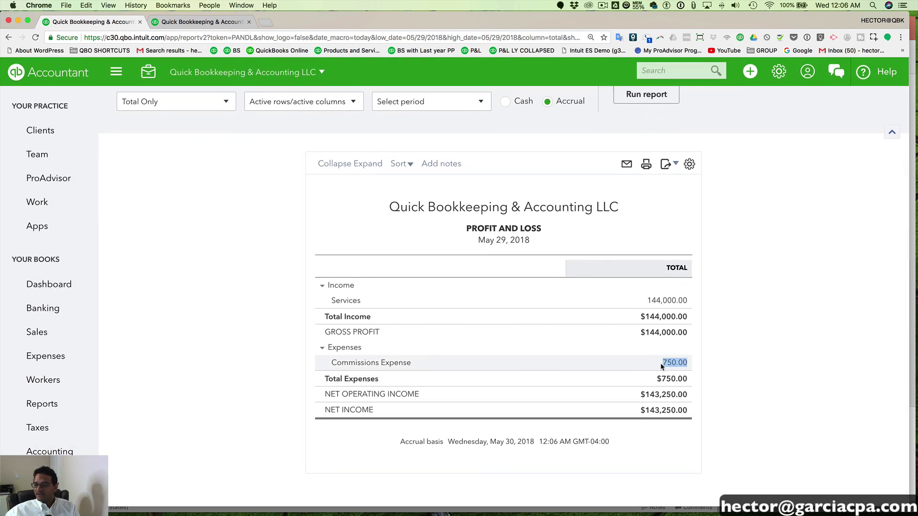
click(692, 364)
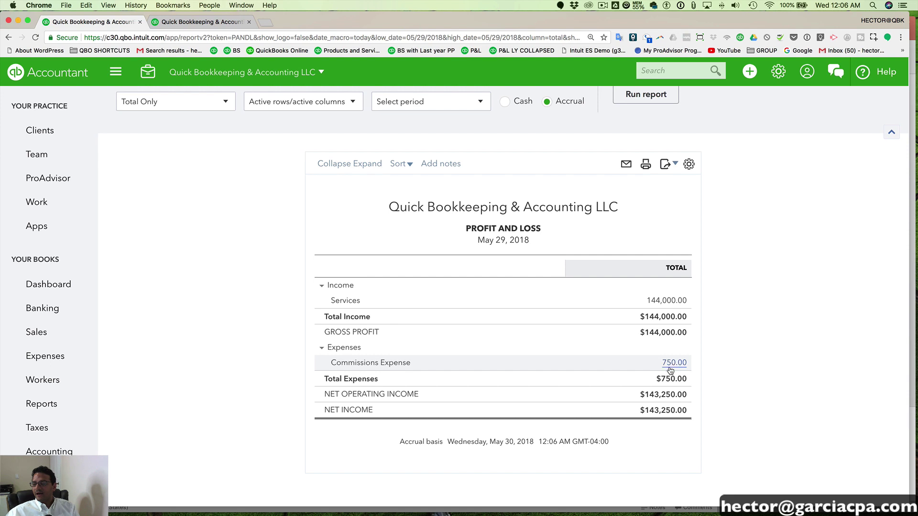
- Open the AAA TOWING invoice from the Services income transactions, change its invoice date to 05/30/2018, and save it
click(665, 301)
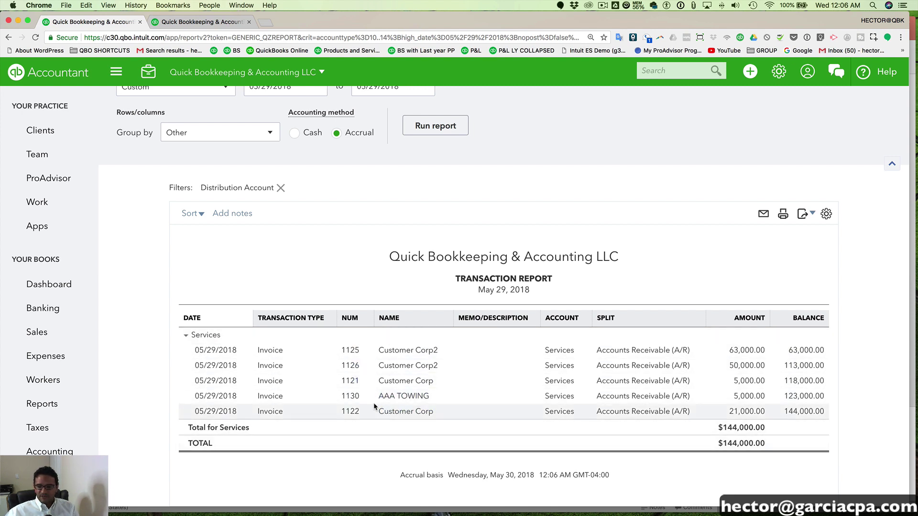
click(409, 396)
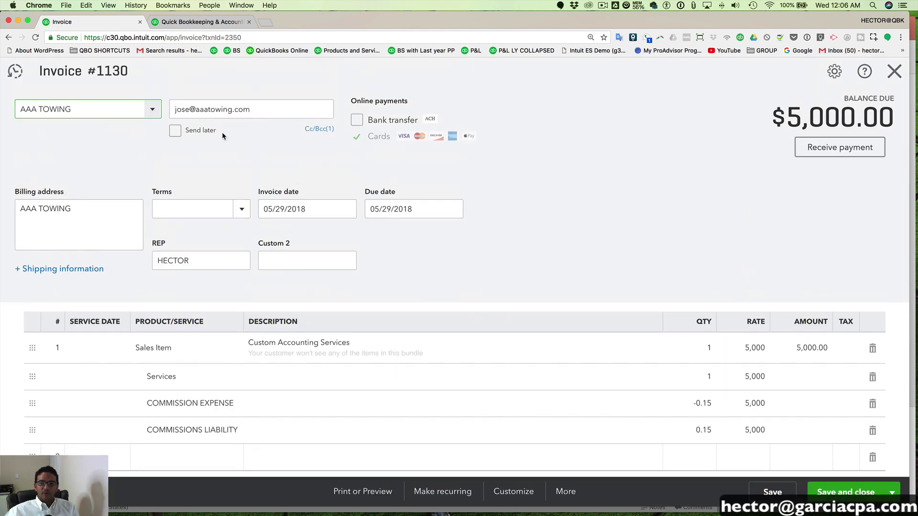
triple_click(308, 209)
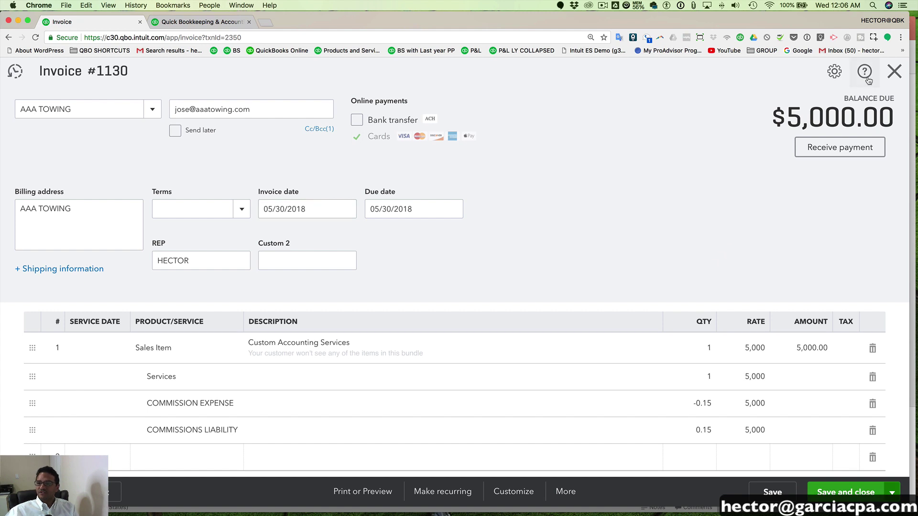
key(ctrl+alt+d)
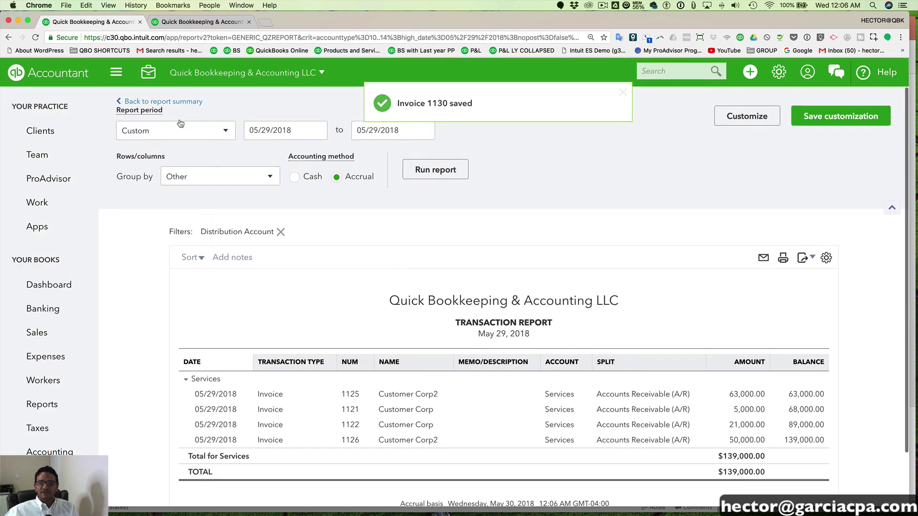
- Return to the Profit and Loss report and run it for 05/30/2018 to 05/30/2018
click(158, 101)
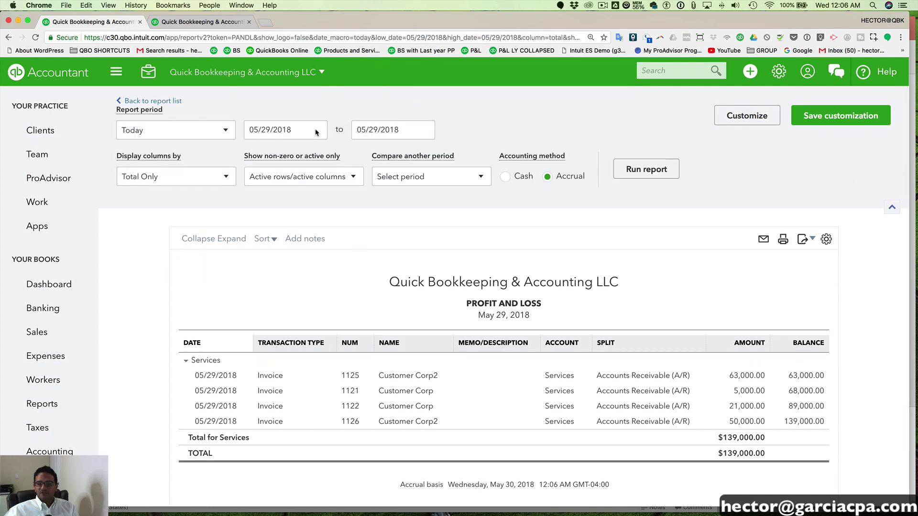
click(286, 130)
key(plus)
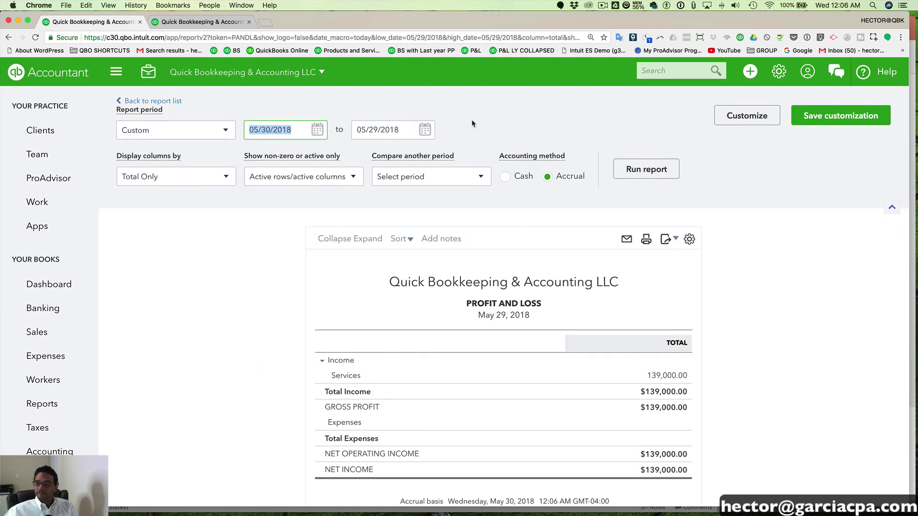
key(Tab)
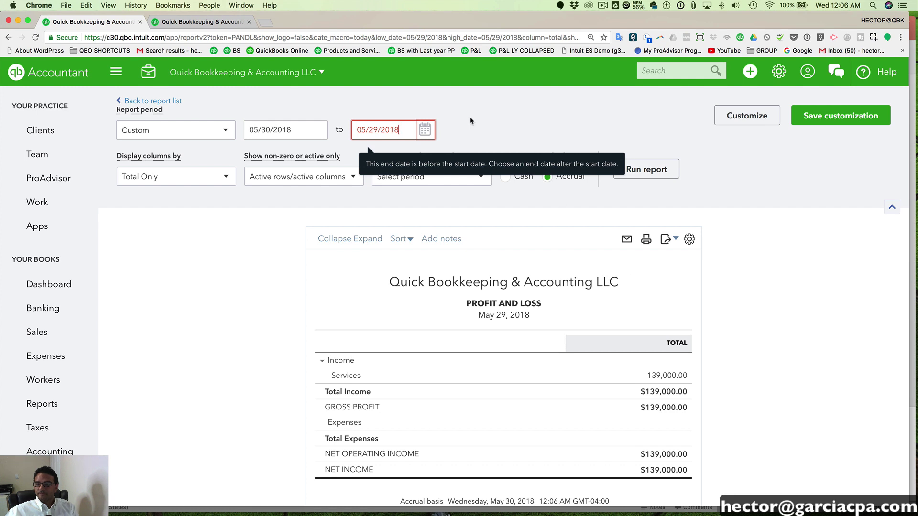
click(390, 129)
key(plus)
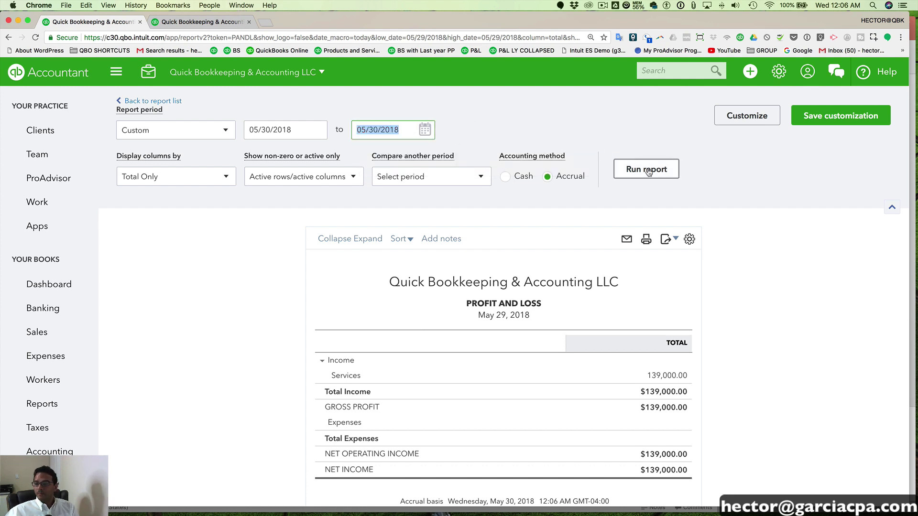
click(646, 169)
scroll(785, 427, down, 3)
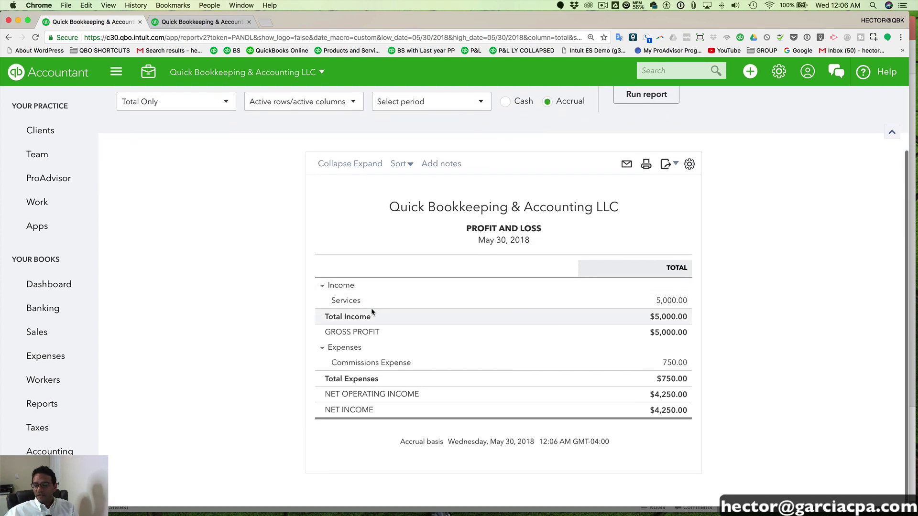
- Examine the Services income, Commissions Expense and Net Income amounts in the Profit and Loss report
drag(689, 301, 671, 304)
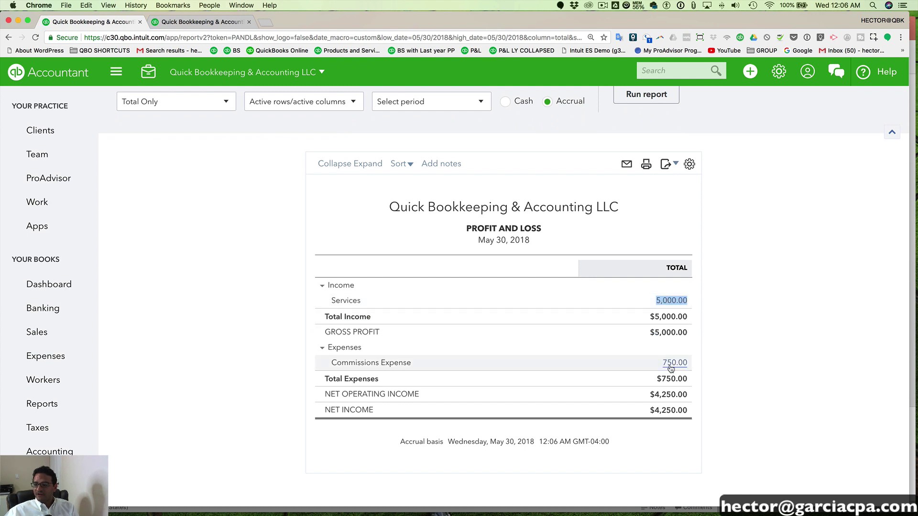
drag(688, 363, 659, 363)
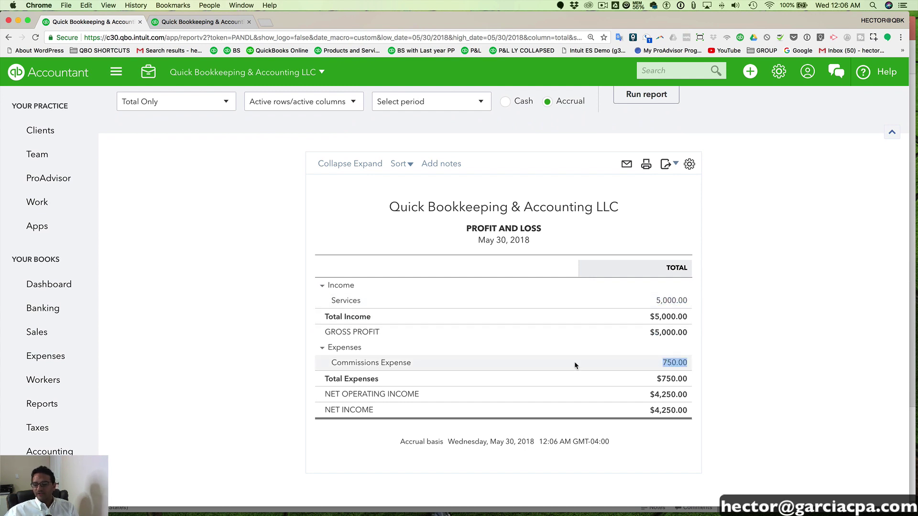
drag(690, 412, 648, 411)
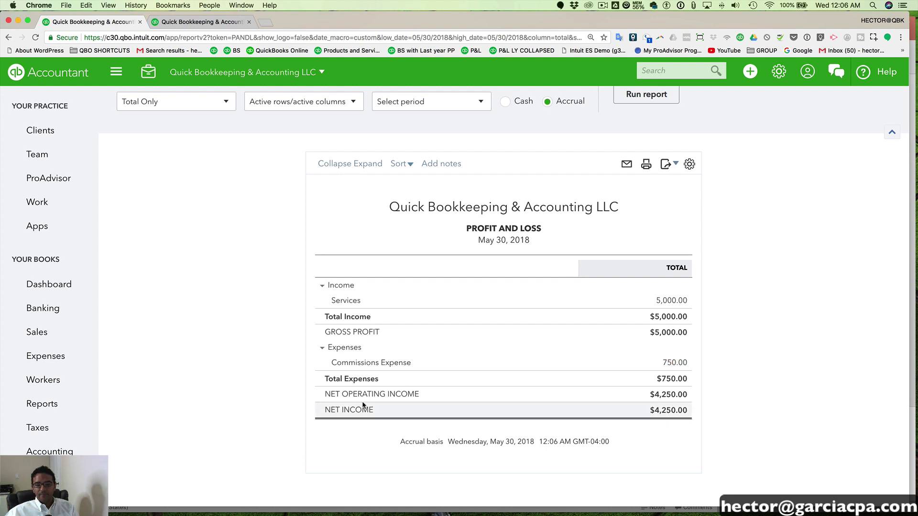
- Run the Balance Sheet report with an end date of 05/30/2018 and check its liabilities section
click(42, 404)
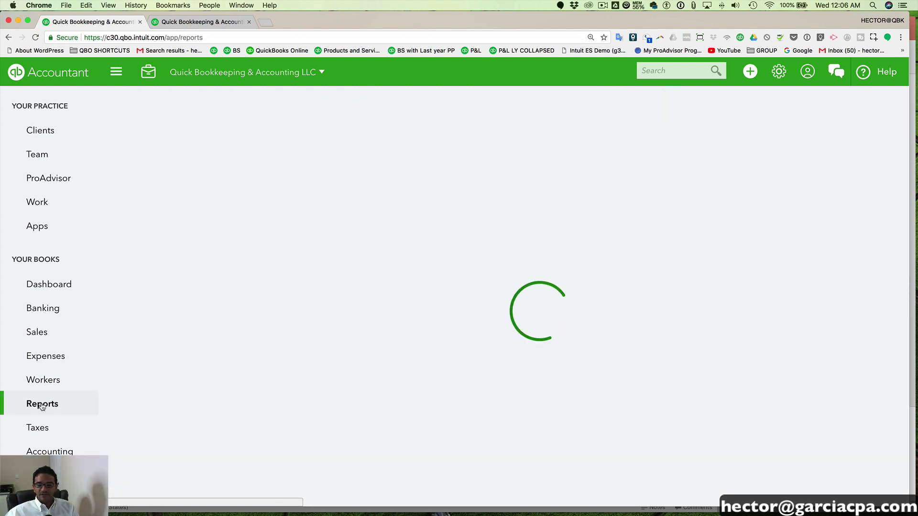
click(168, 482)
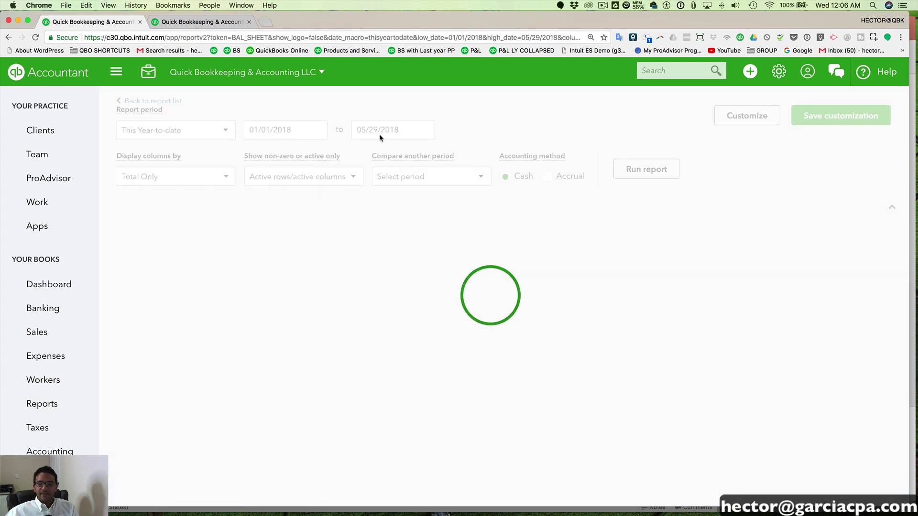
scroll(377, 133, up, 10)
click(376, 130)
key(plus)
click(649, 169)
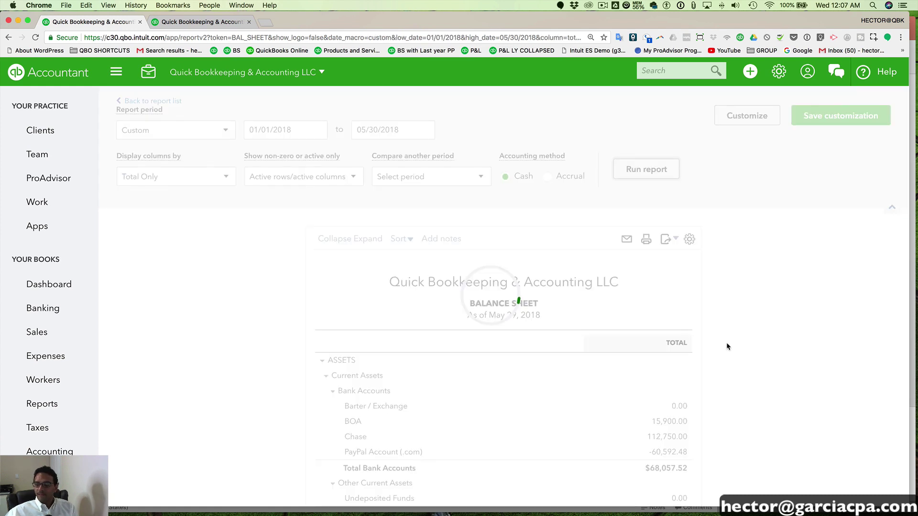
scroll(712, 336, down, 15)
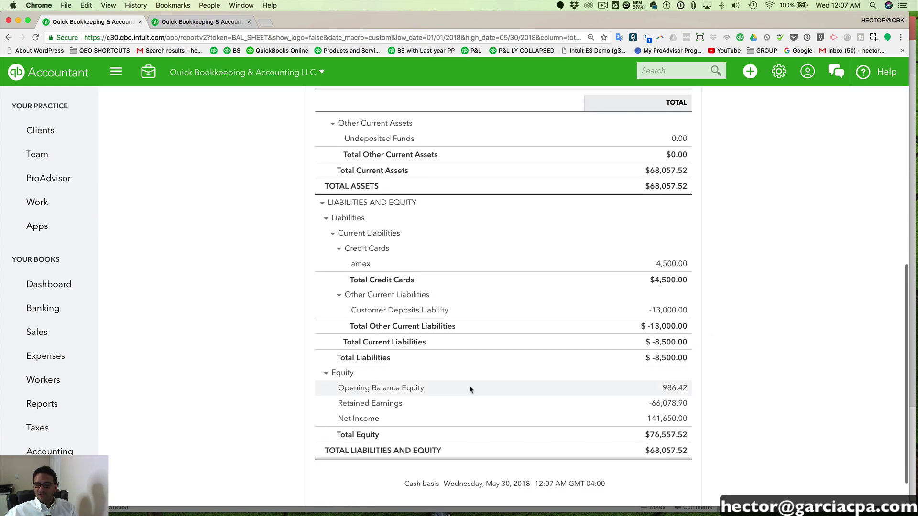
scroll(465, 323, up, 10)
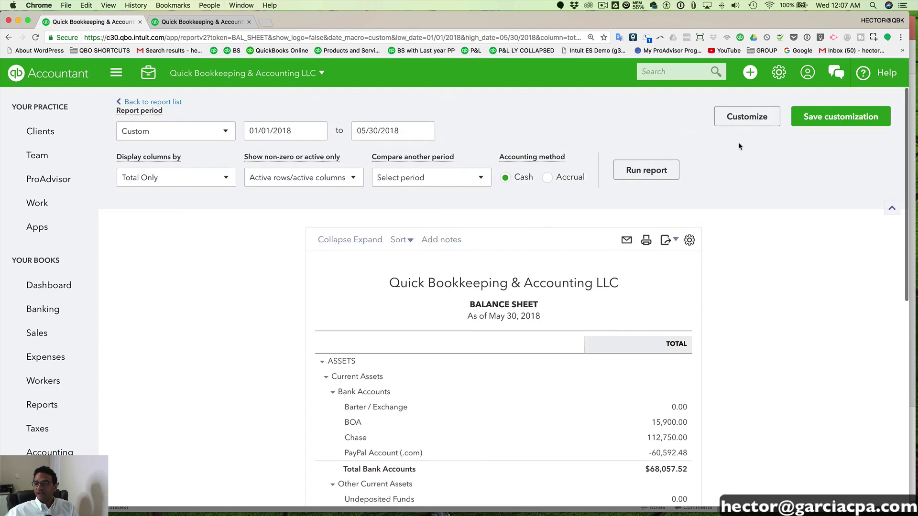
- Run the Balance Sheet on the accrual basis and check the COMMISSIONS LIABILITY amount under Other Current Liabilities
click(746, 120)
click(647, 195)
click(870, 491)
scroll(716, 403, down, 6)
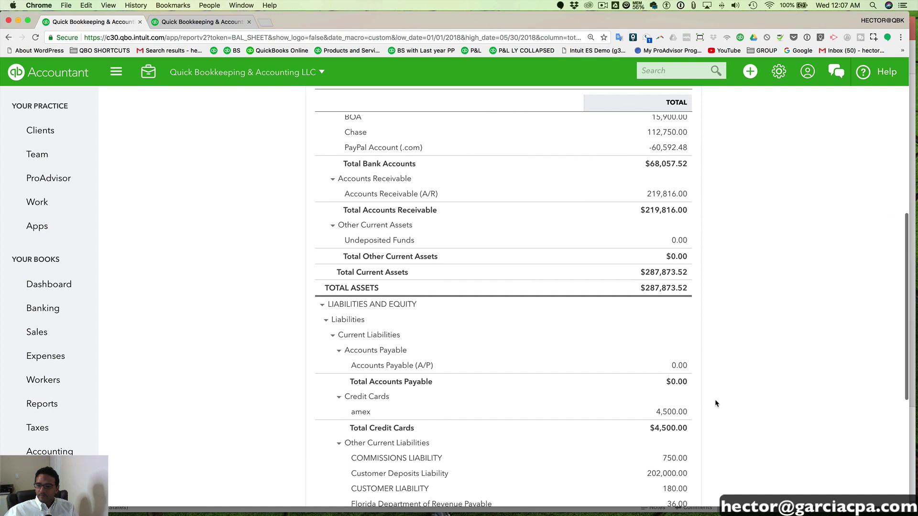
scroll(715, 401, down, 5)
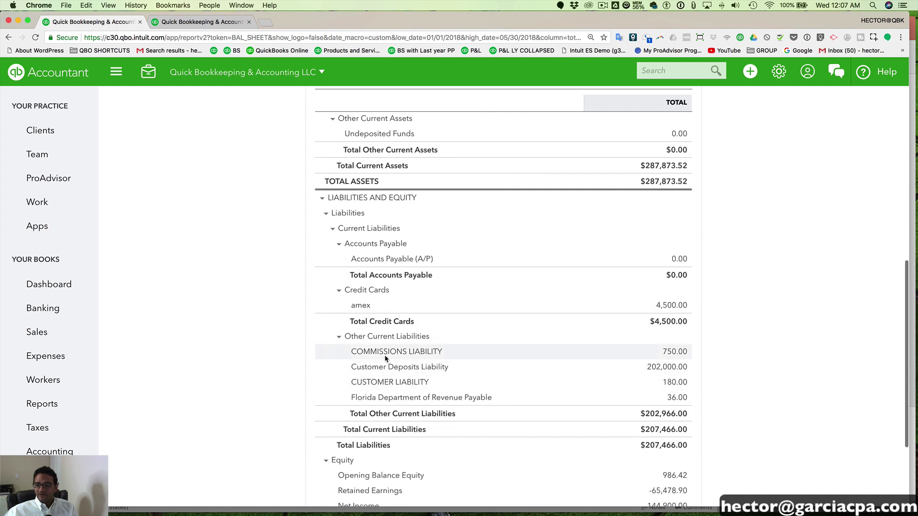
drag(690, 352, 658, 352)
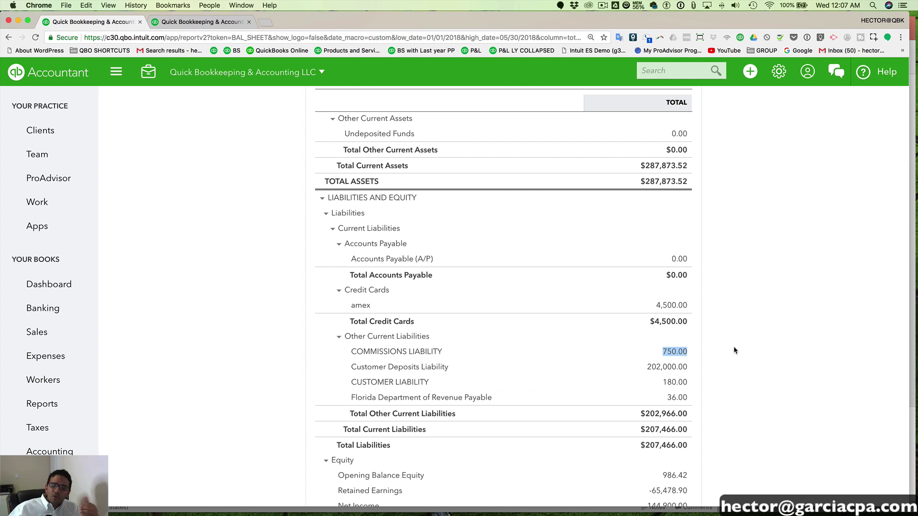
click(712, 350)
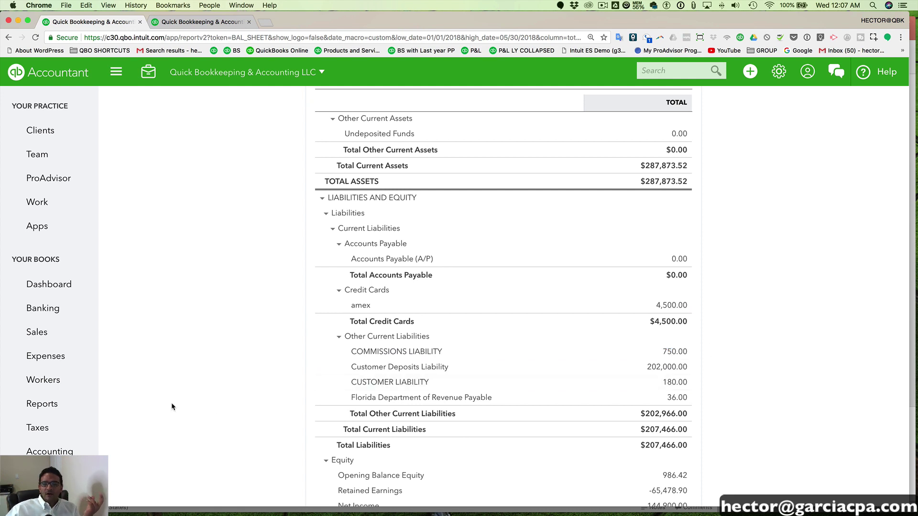
- Create a new check and choose the sales rep's vendor record as payee
click(750, 71)
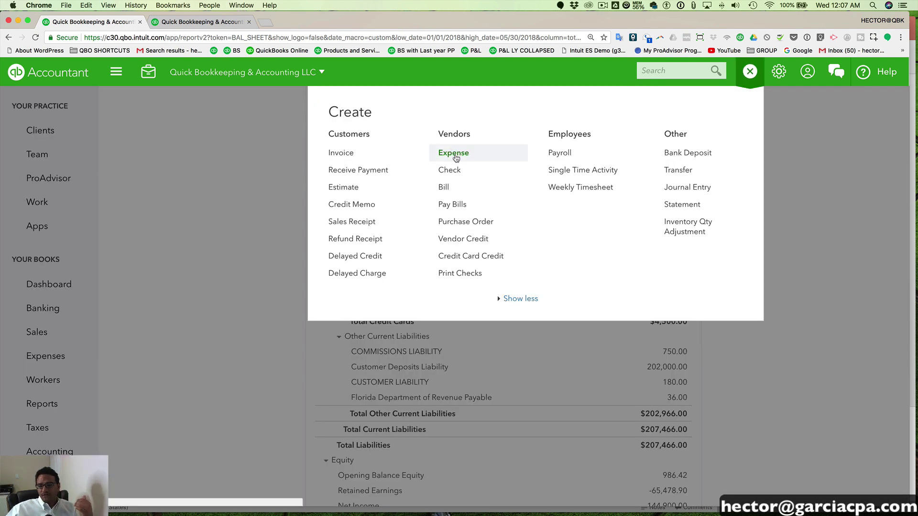
click(449, 170)
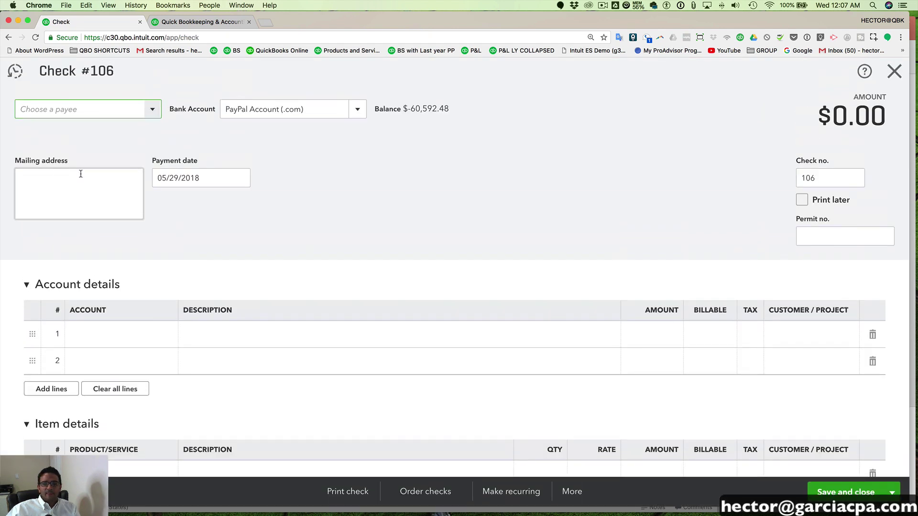
text(HE)
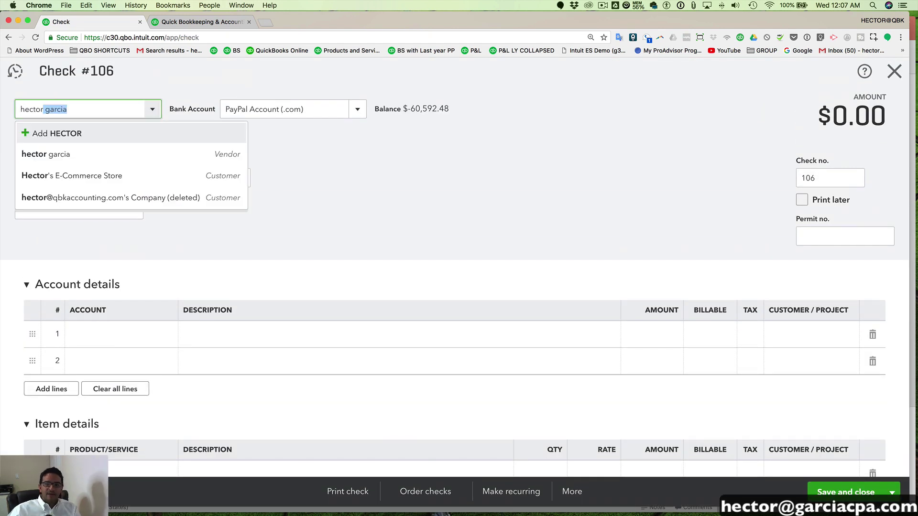
click(94, 153)
- Assign the check's first account line to COMMISSIONS LIABILITY
click(107, 338)
text(c)
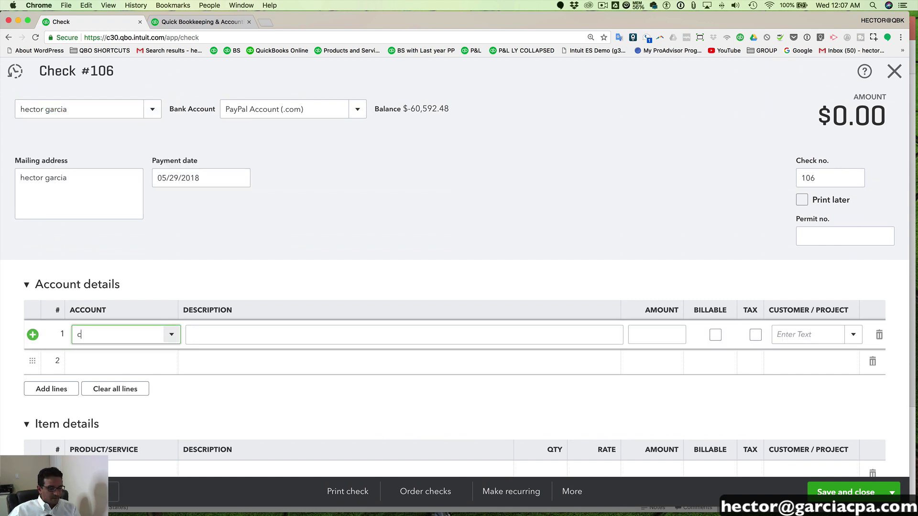
text(ommissions Expense)
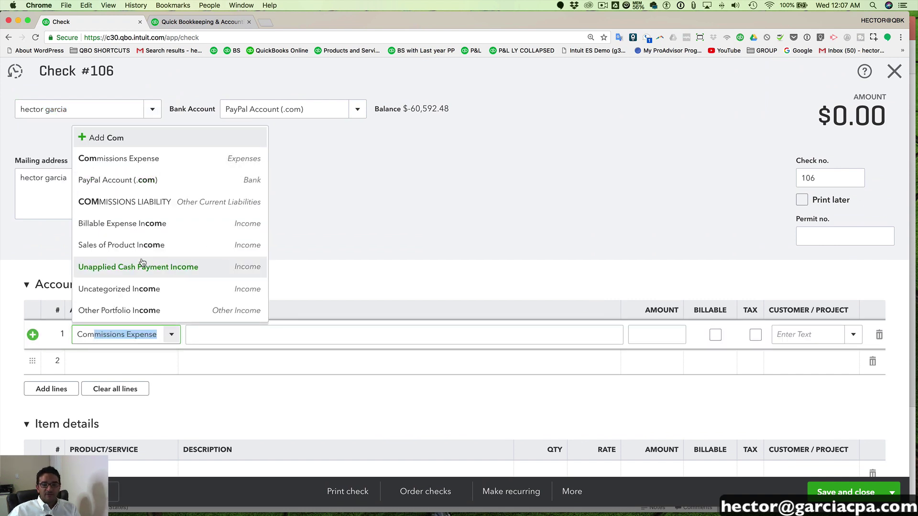
click(142, 166)
text(com)
text(ii)
key(BackSpace)
key(BackSpace)
text(sm)
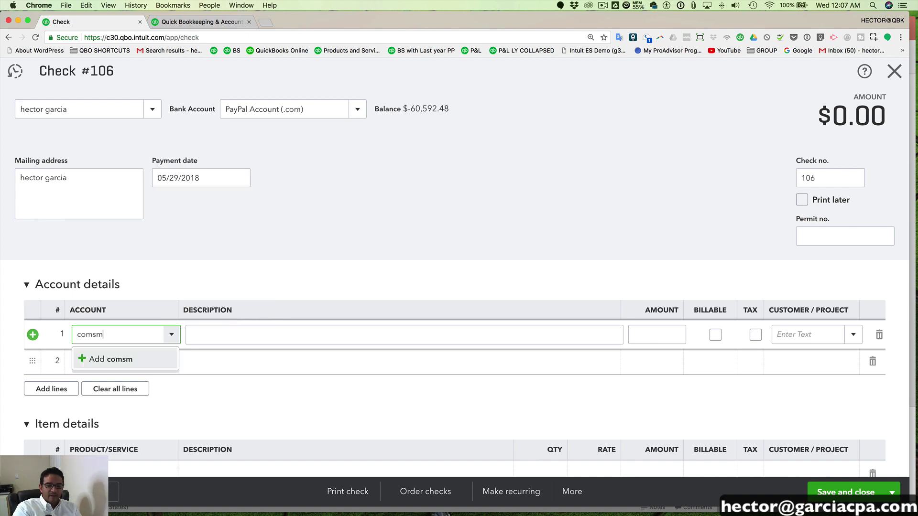
key(BackSpace)
key(BackSpace)
text(mmissions Expense)
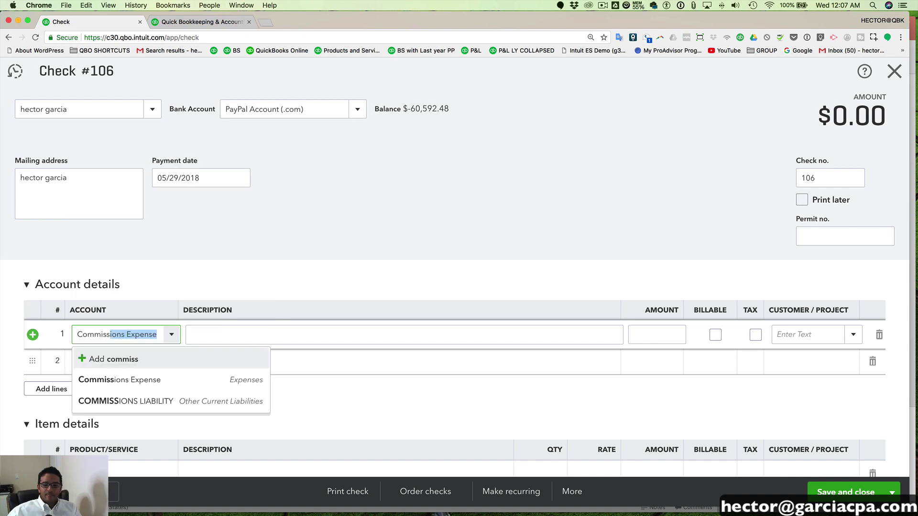
click(125, 402)
- Enter 750.00 as the line amount, then save and close the check
click(650, 338)
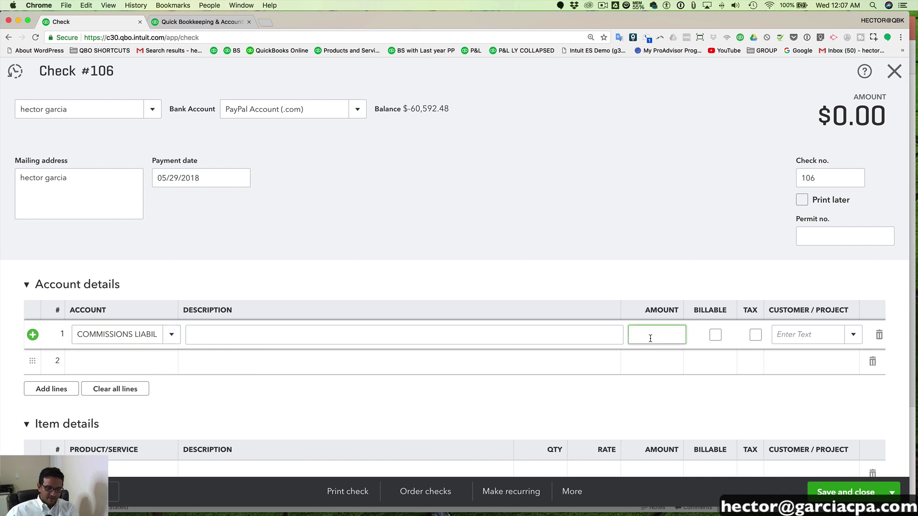
click(141, 129)
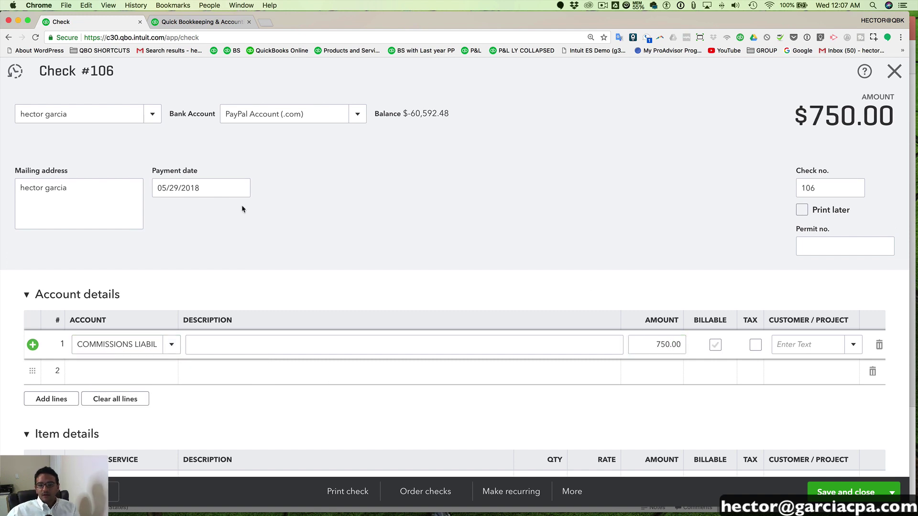
click(848, 498)
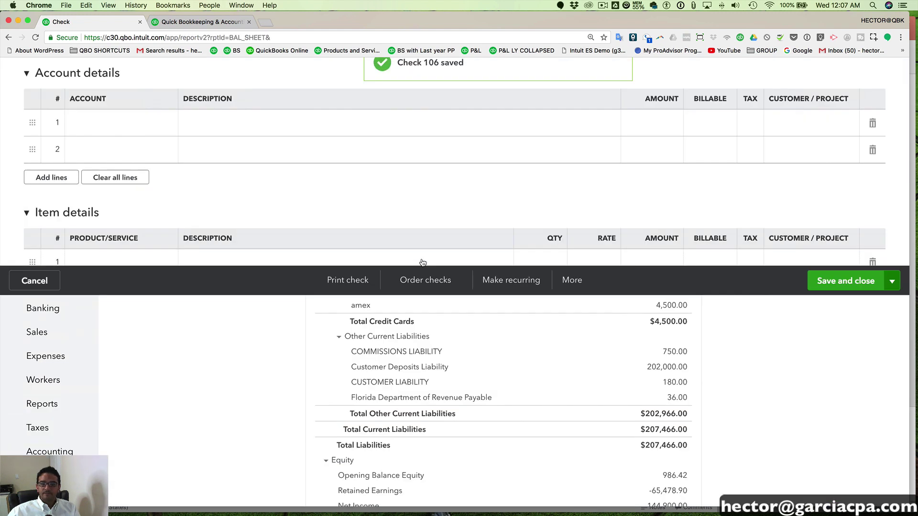
- Run the Balance Sheet again with an end date of 05/30/2018 and check its liabilities section
scroll(698, 386, down, 5)
scroll(698, 386, down, 2)
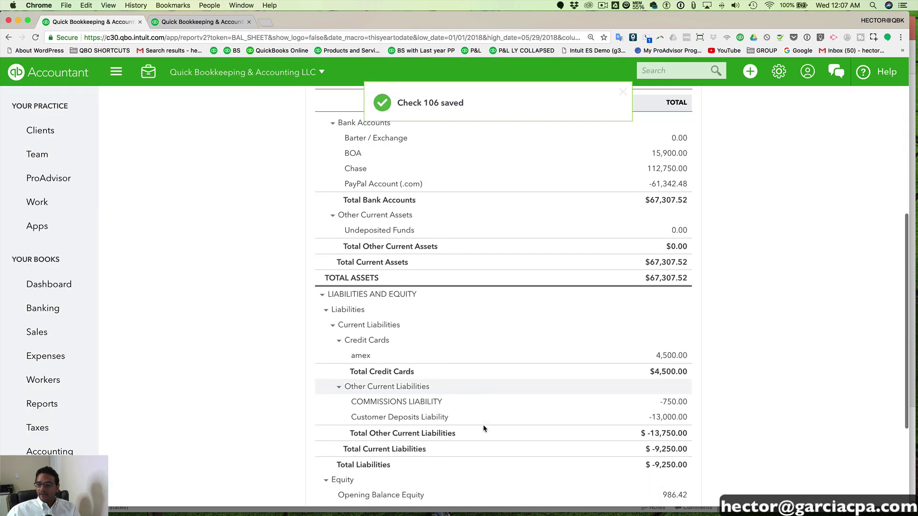
scroll(673, 394, up, 10)
click(402, 129)
key(plus)
click(647, 169)
scroll(724, 379, down, 10)
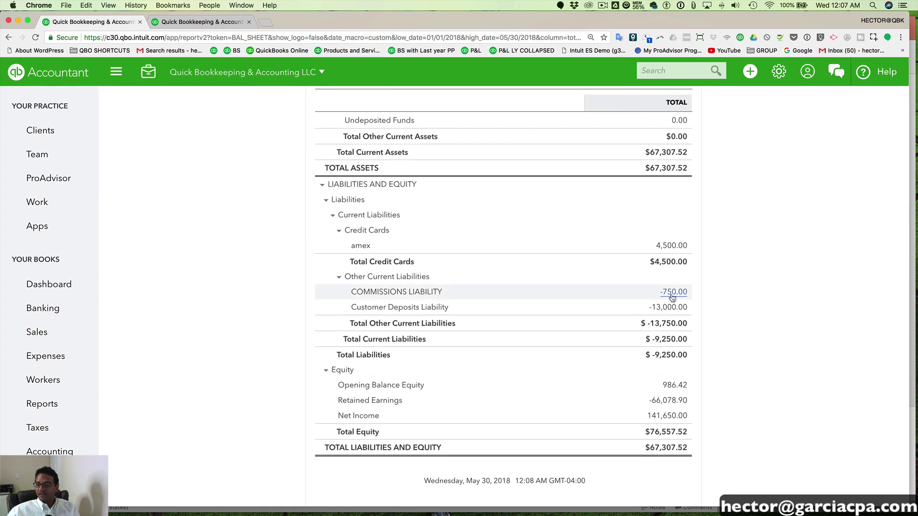
- Open the transactions behind the COMMISSIONS LIABILITY amount and run that report on the accrual basis
click(674, 293)
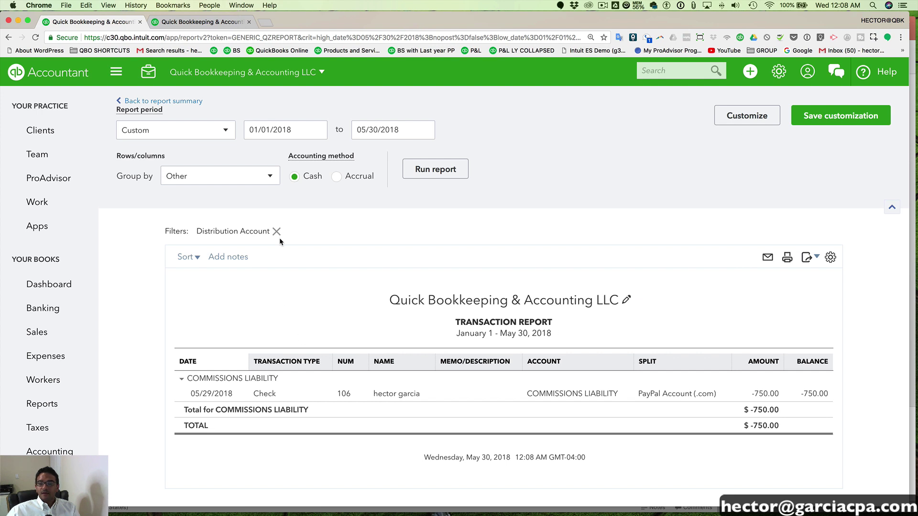
click(739, 118)
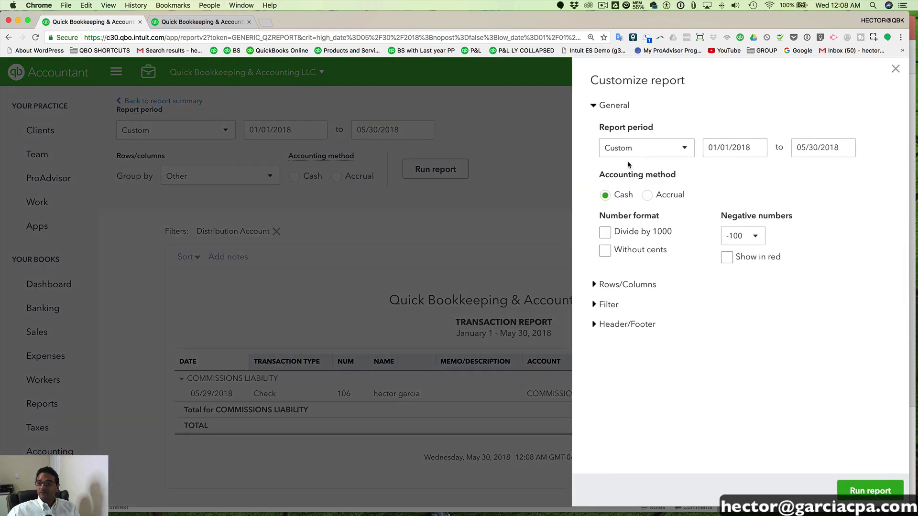
click(648, 195)
click(850, 490)
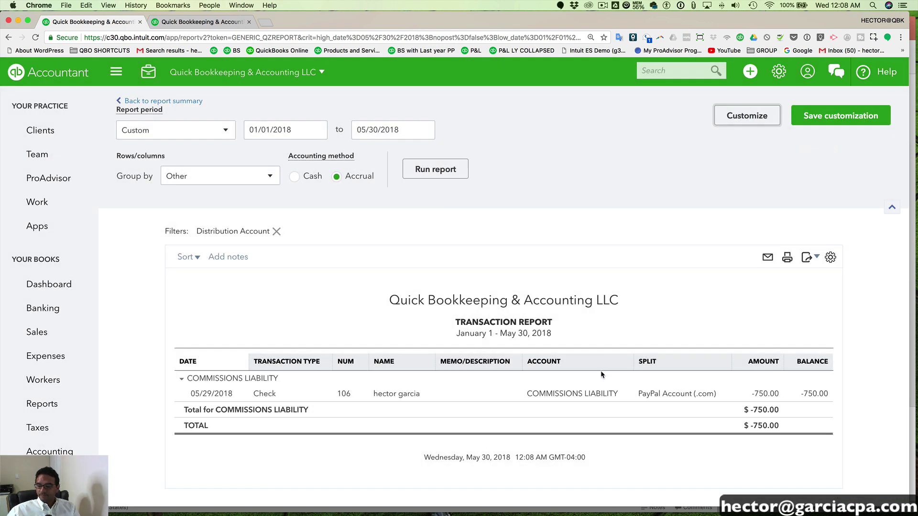
scroll(677, 345, down, 2)
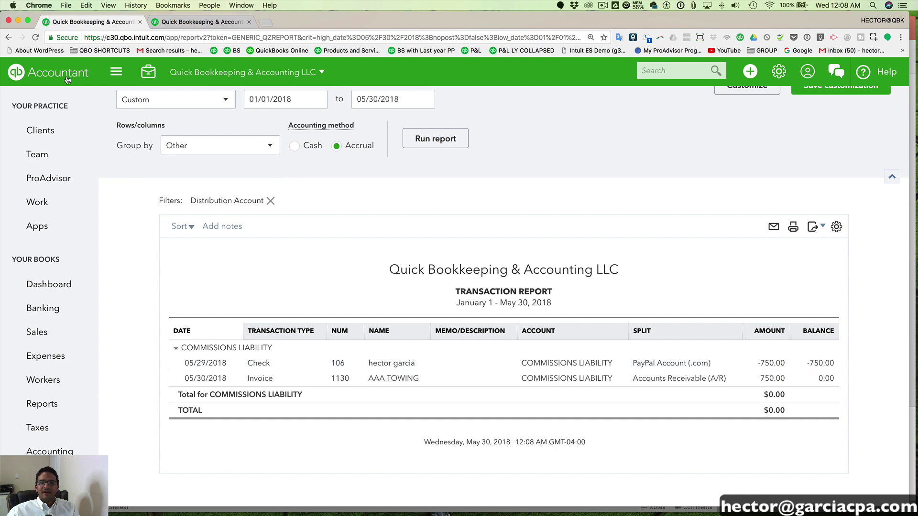
- Return to the QuickBooks dashboard, then switch to PowerPoint and present the Tracking Commissions slides from Setup through Reporting
click(48, 288)
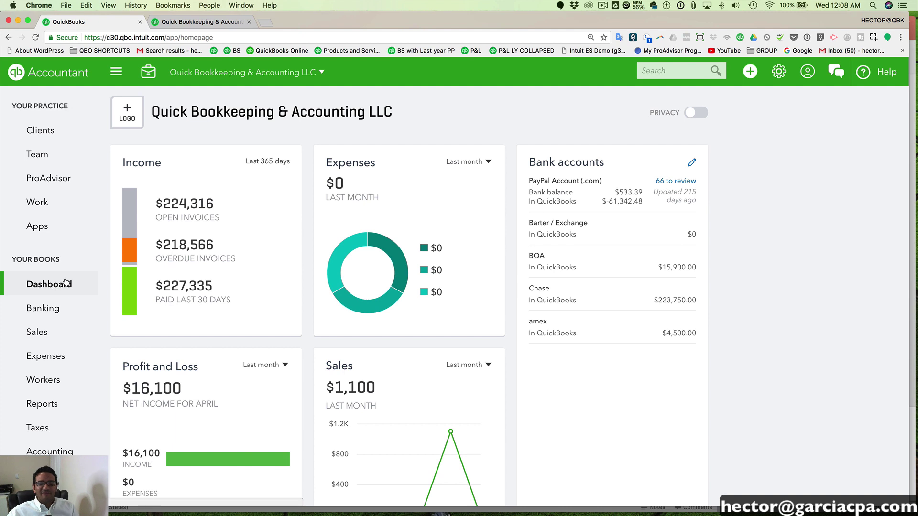
click(175, 507)
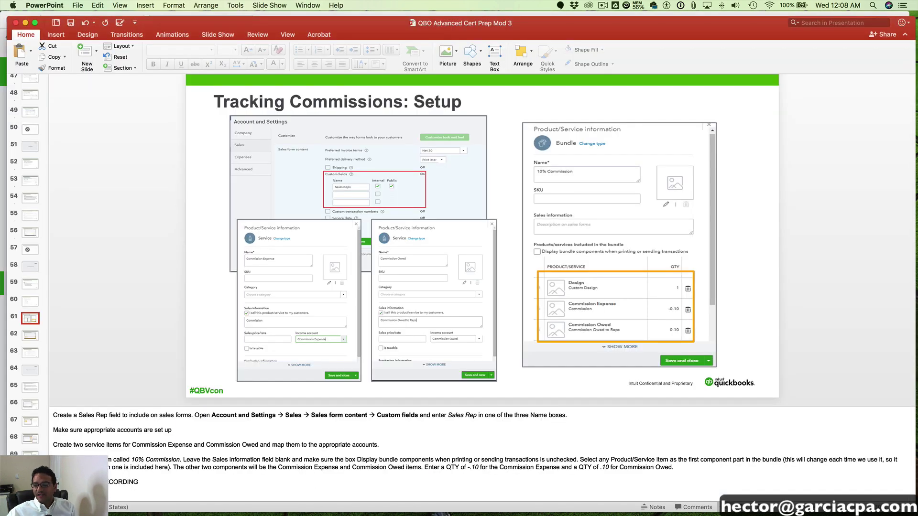
key(super+shift+Return)
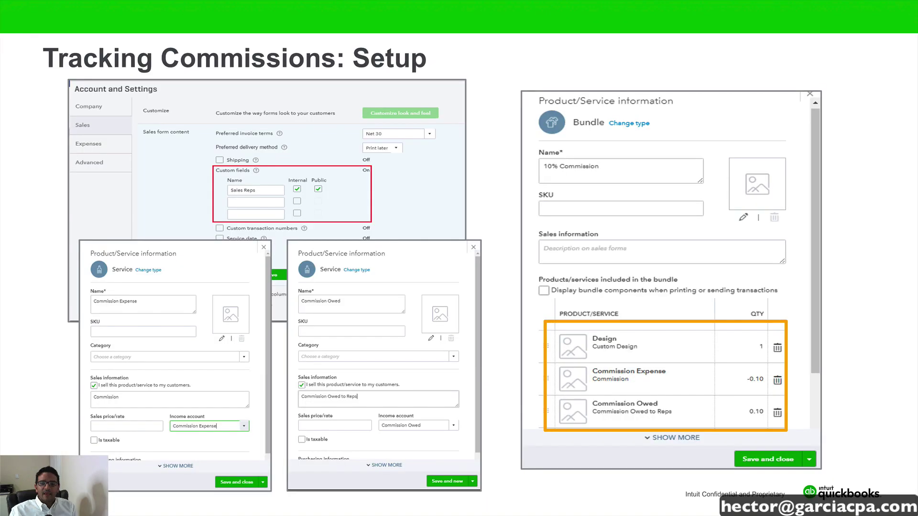
key(Right)
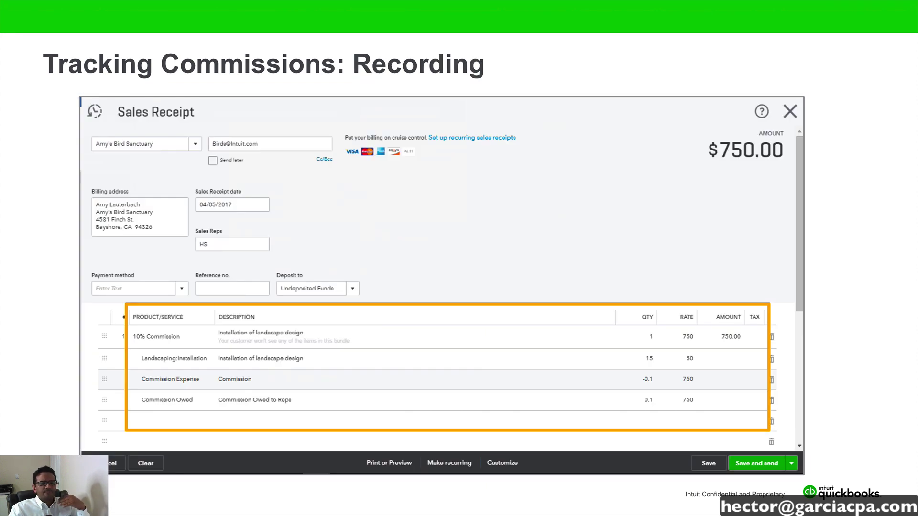
key(Right)
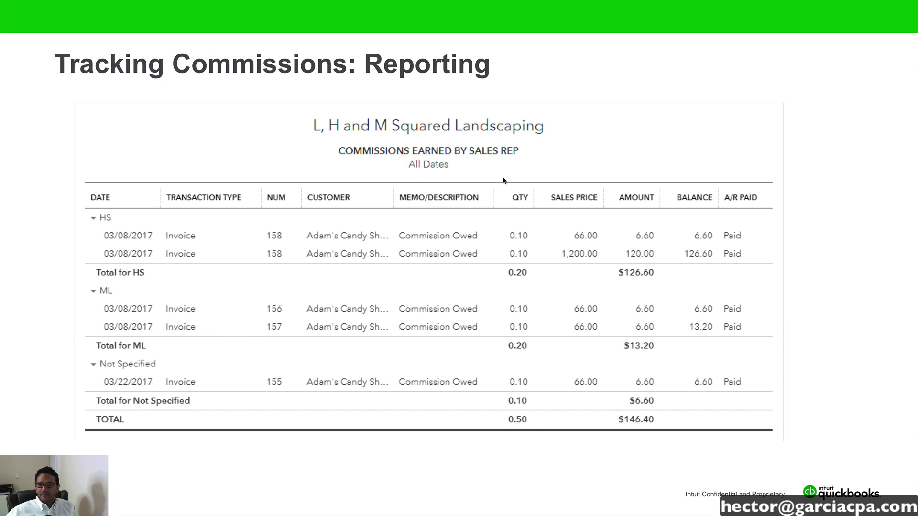
key(Escape)
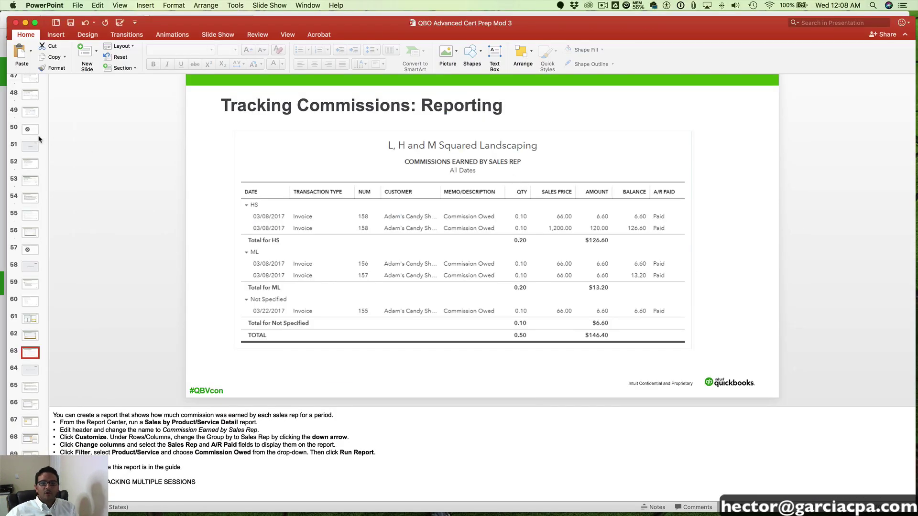
- Switch back to QuickBooks Online in Chrome, search the reports for "sales" and open Sales by Product/Service Detail
key(super+Tab)
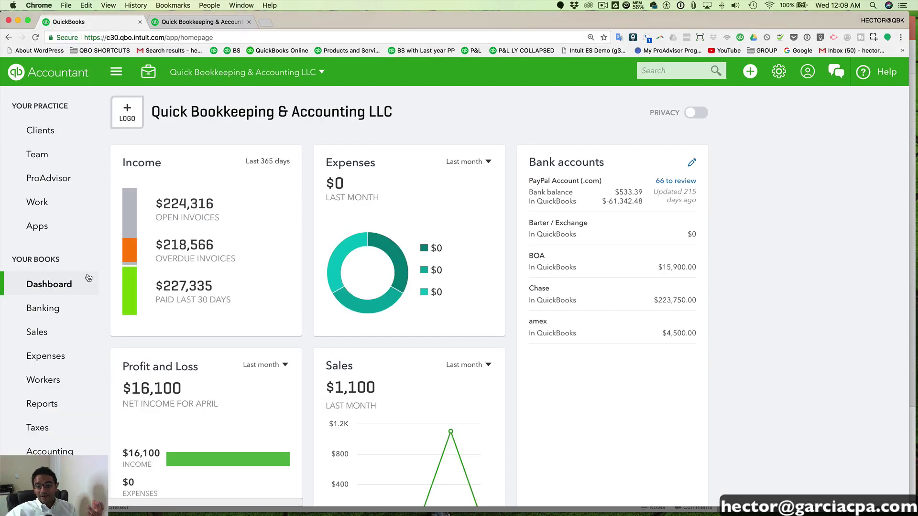
click(43, 405)
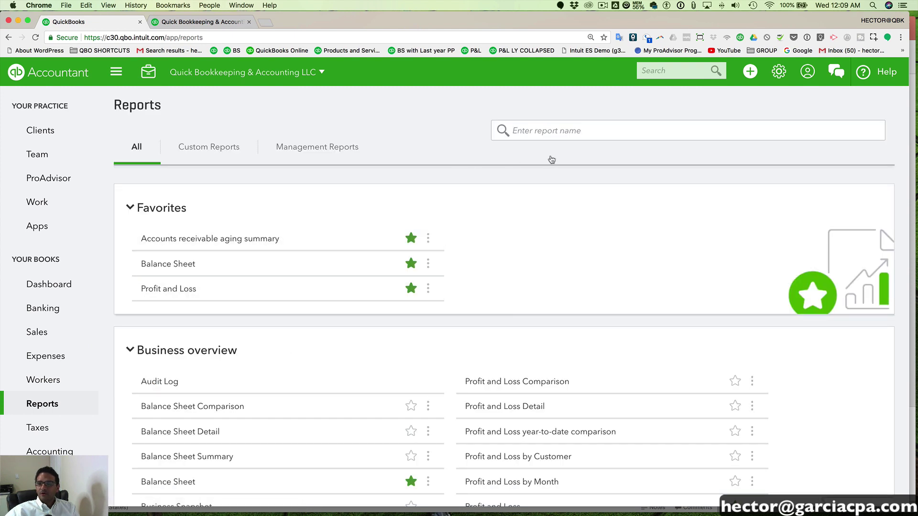
click(547, 137)
text(sales)
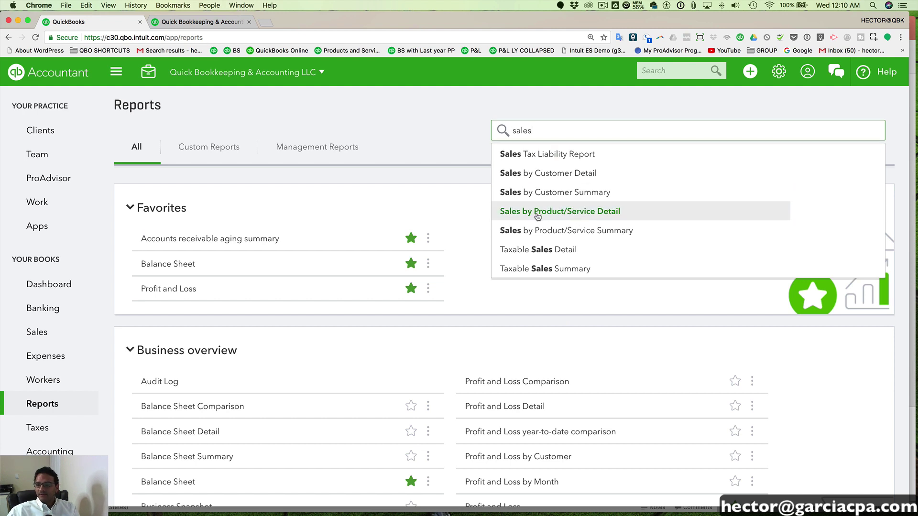
click(563, 216)
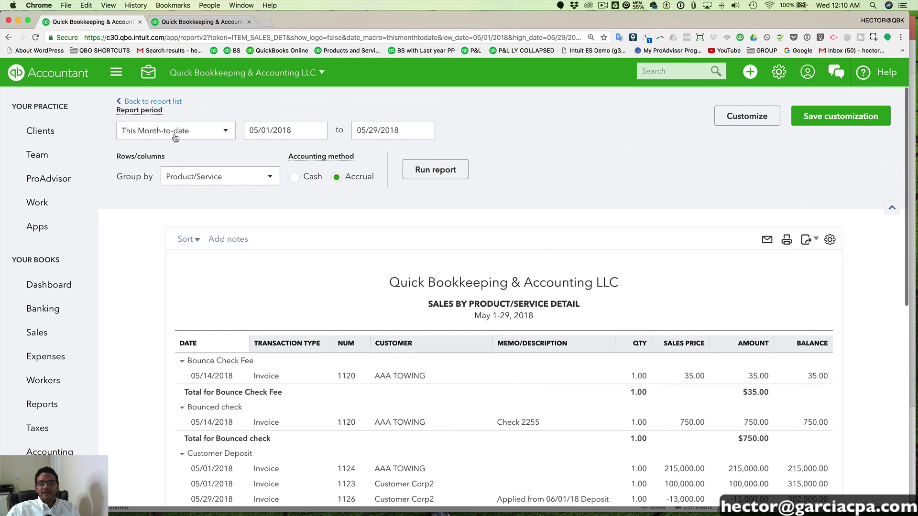
- Run the Sales by Product/Service Detail report for All Dates and look over its commission groups
click(170, 134)
click(139, 152)
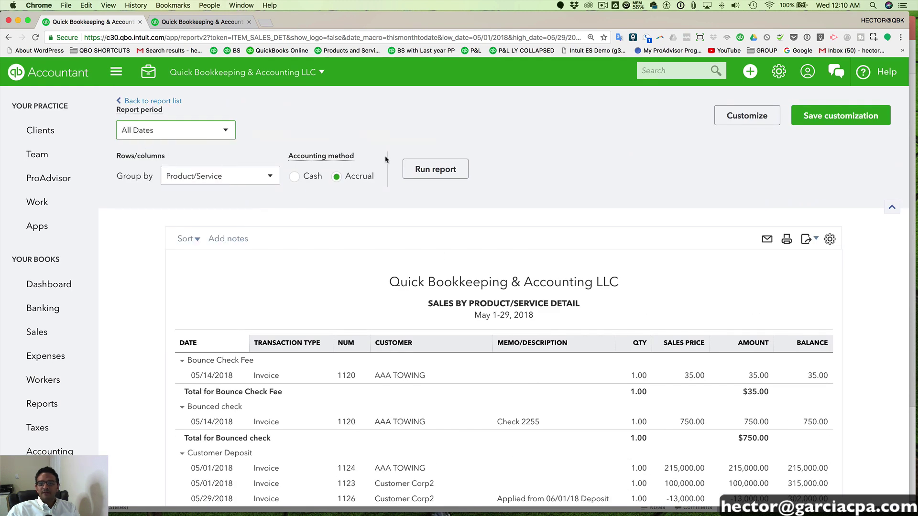
click(435, 170)
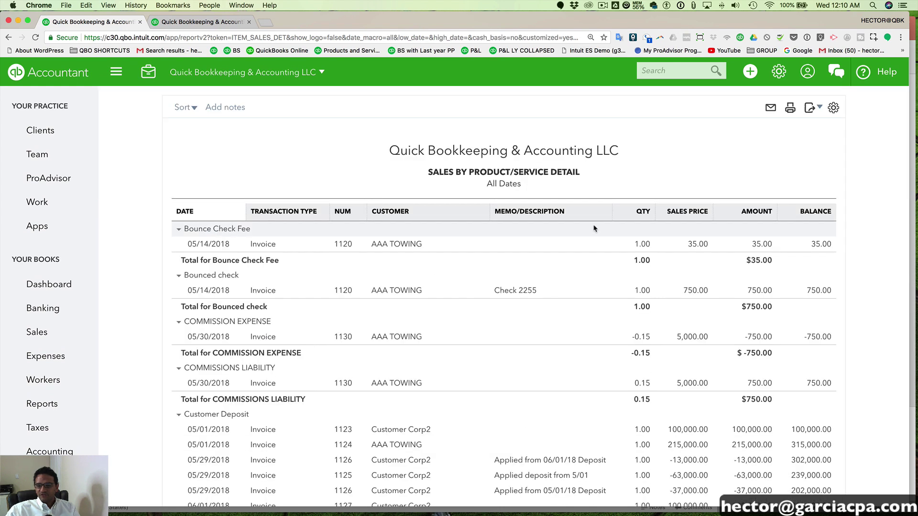
scroll(595, 228, down, 3)
scroll(595, 225, up, 3)
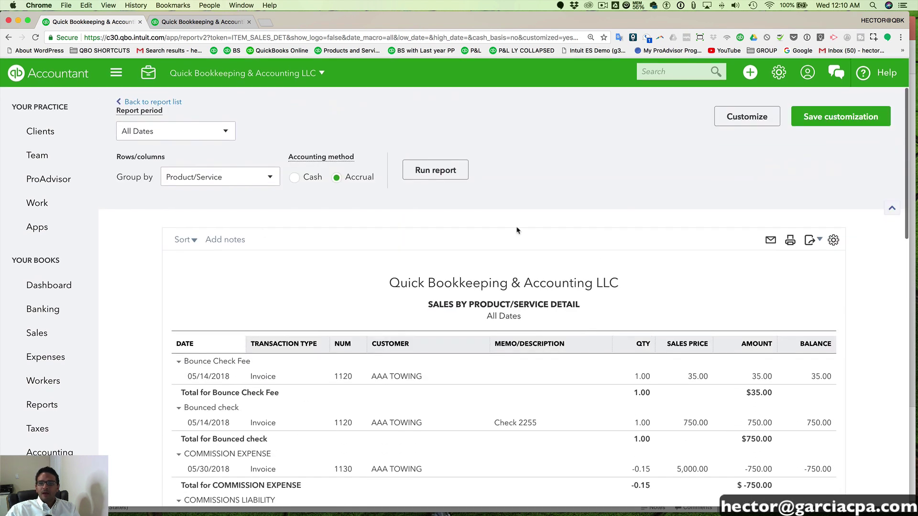
- Group the Sales by Product/Service Detail report by REP and run it
click(206, 180)
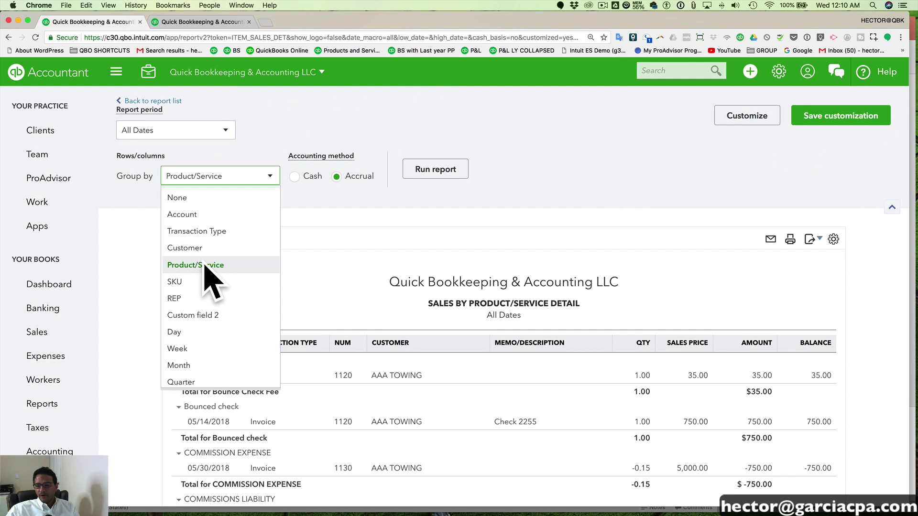
click(190, 301)
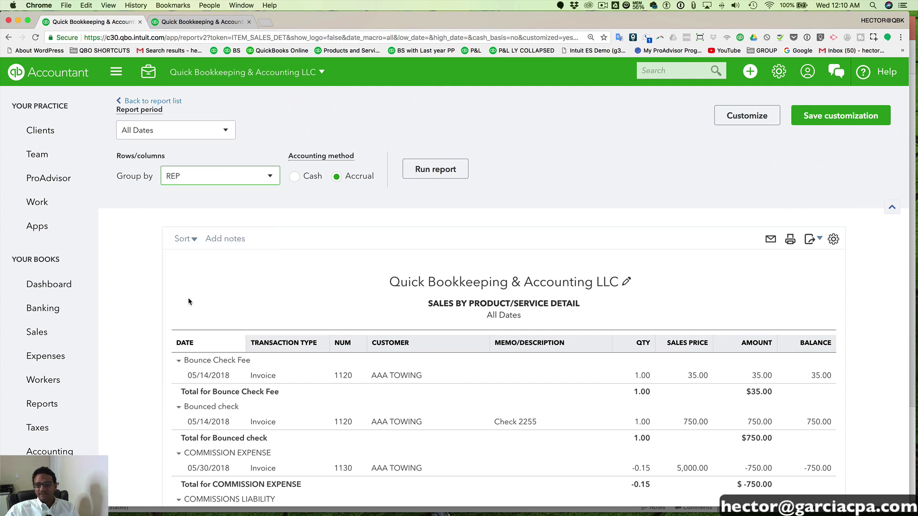
click(431, 171)
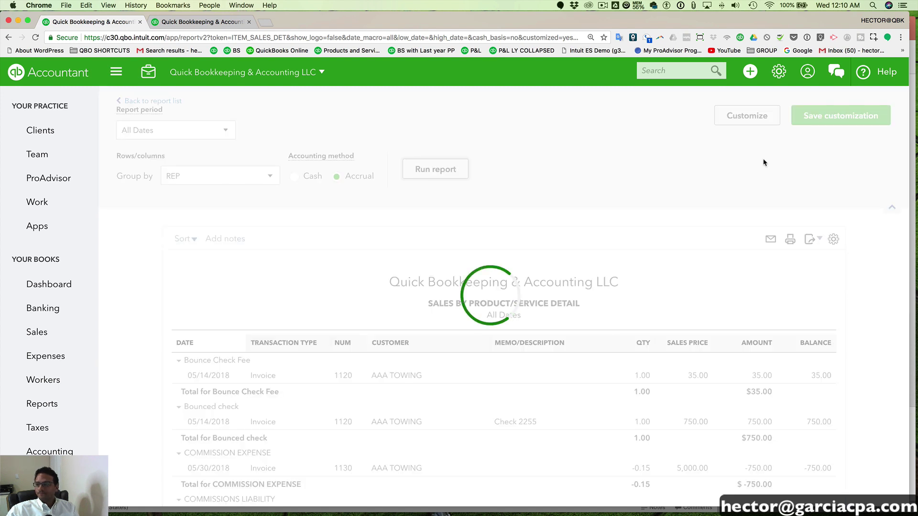
scroll(735, 141, up, 3)
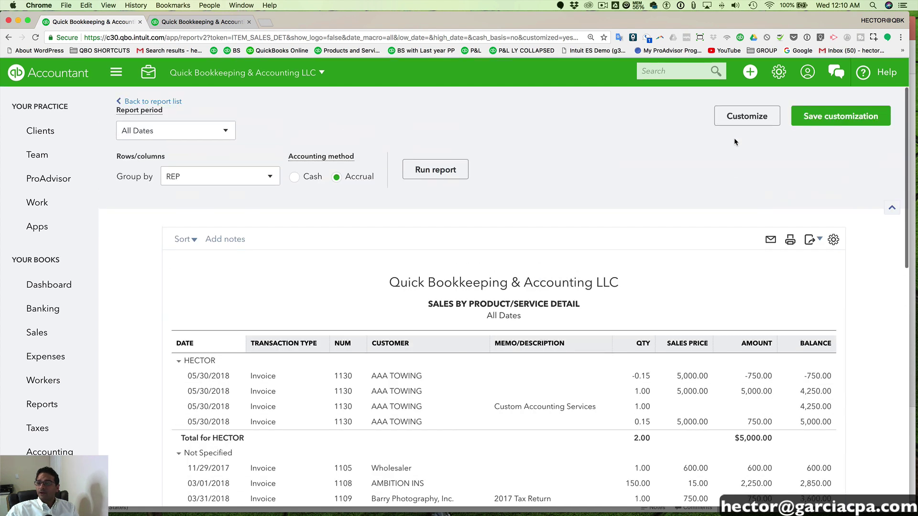
- Customize the report with a Product/Service filter for COMMISSIONS LIABILITY and run it
click(744, 117)
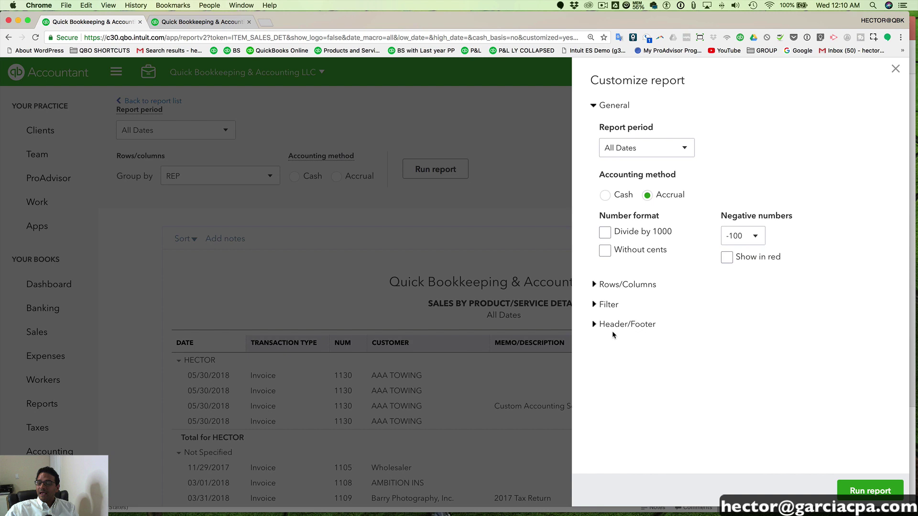
click(594, 304)
scroll(615, 331, down, 3)
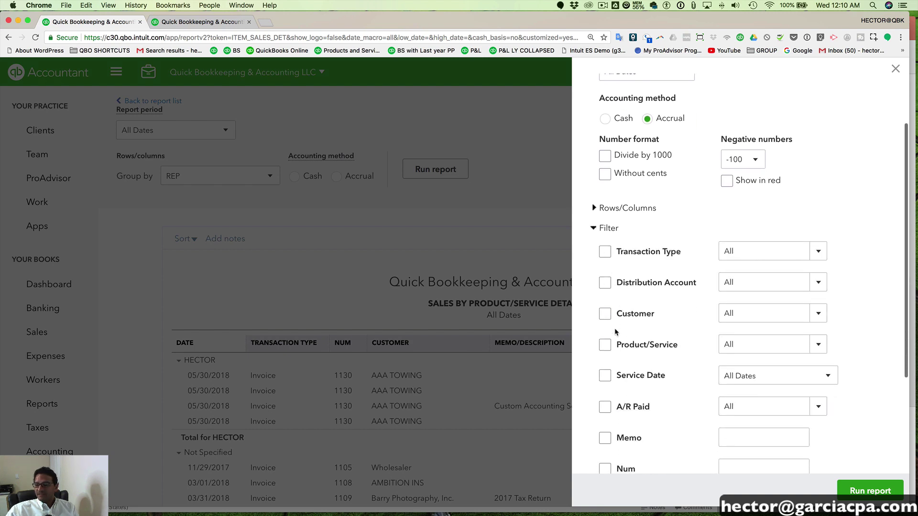
click(604, 322)
click(752, 223)
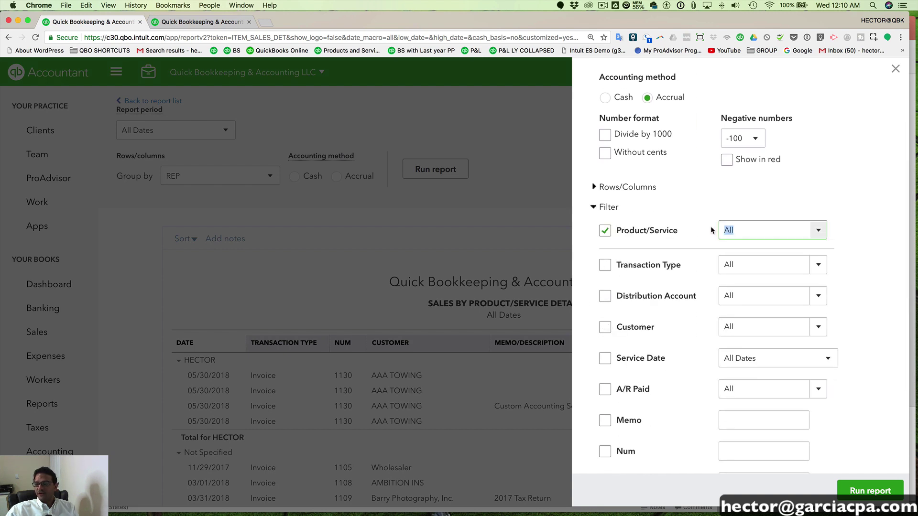
text(COm)
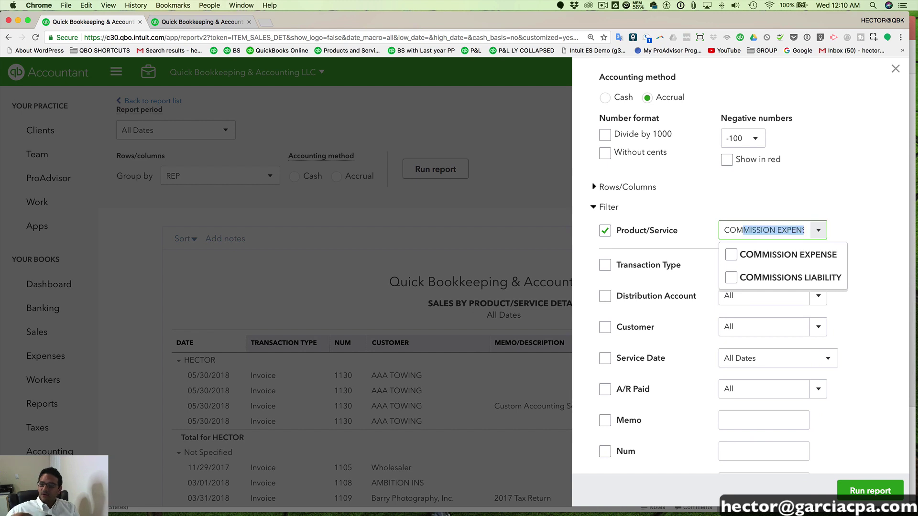
click(731, 278)
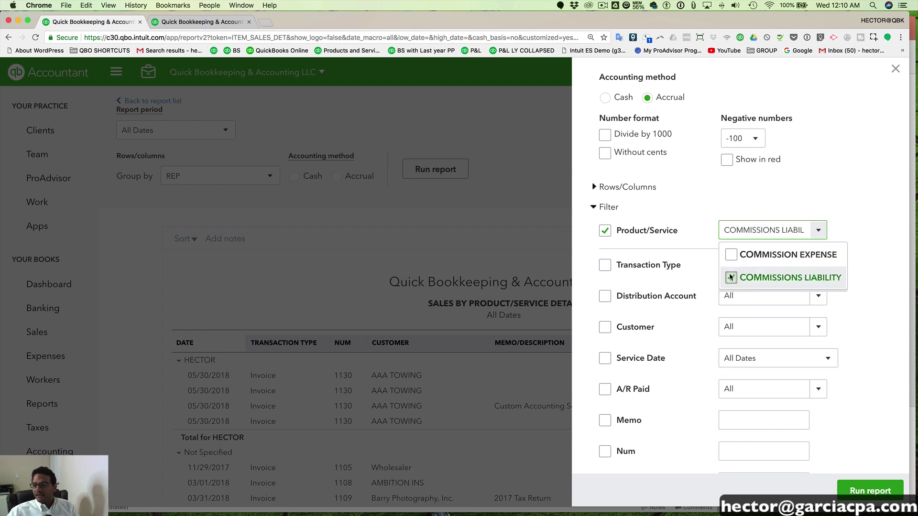
click(863, 490)
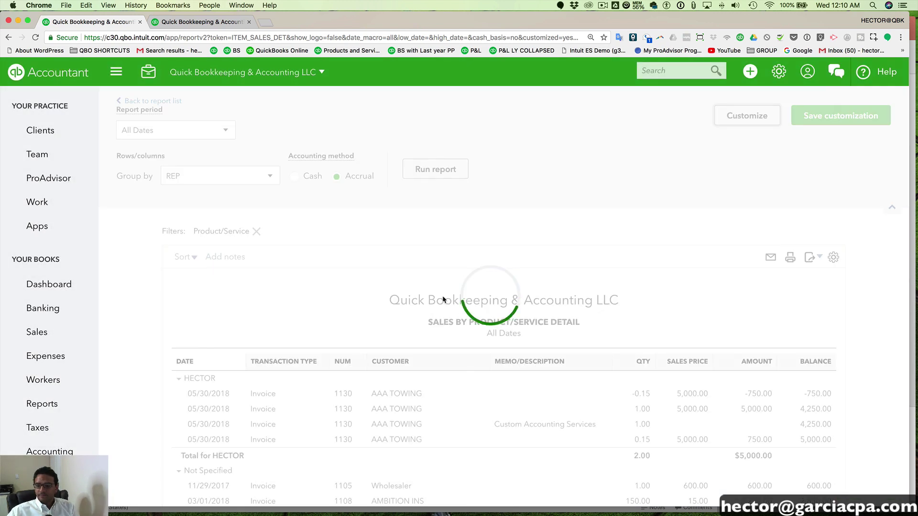
scroll(439, 345, down, 1)
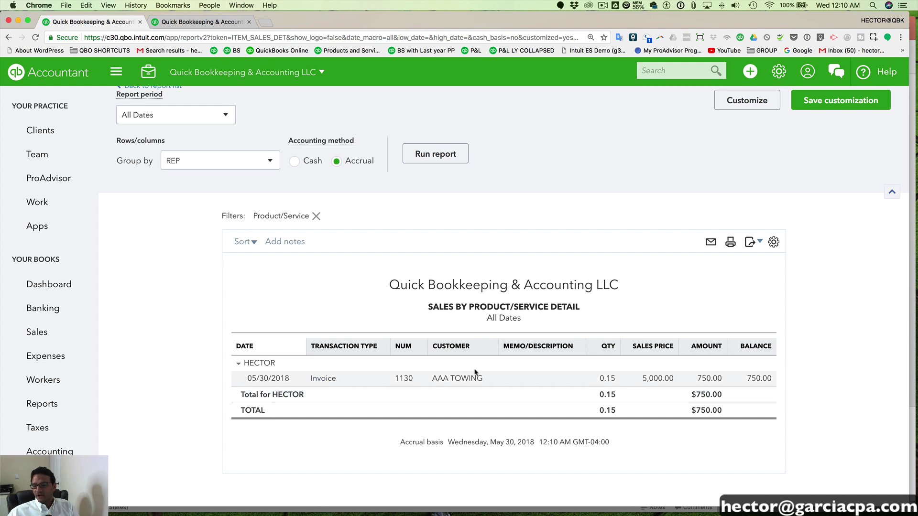
- Close the second browser tab, then make a copy of the AAA TOWING invoice listed in the report
click(243, 24)
click(249, 22)
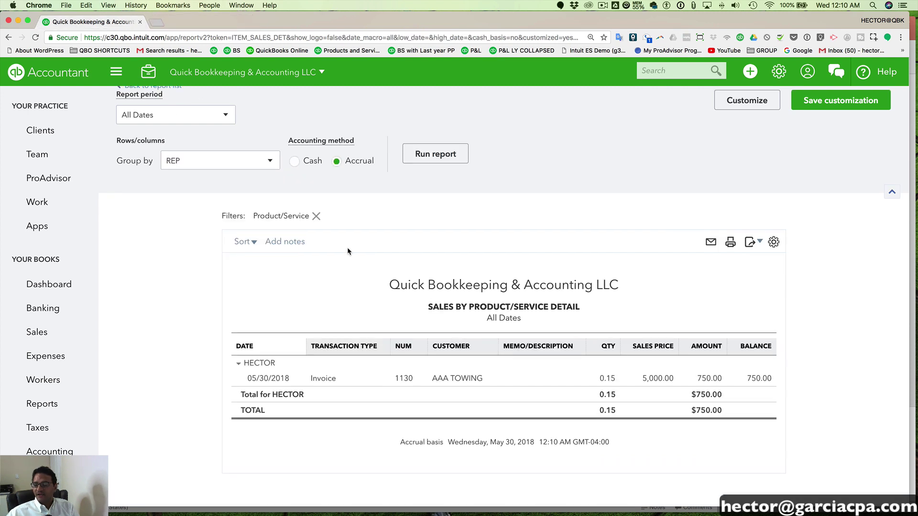
click(323, 378)
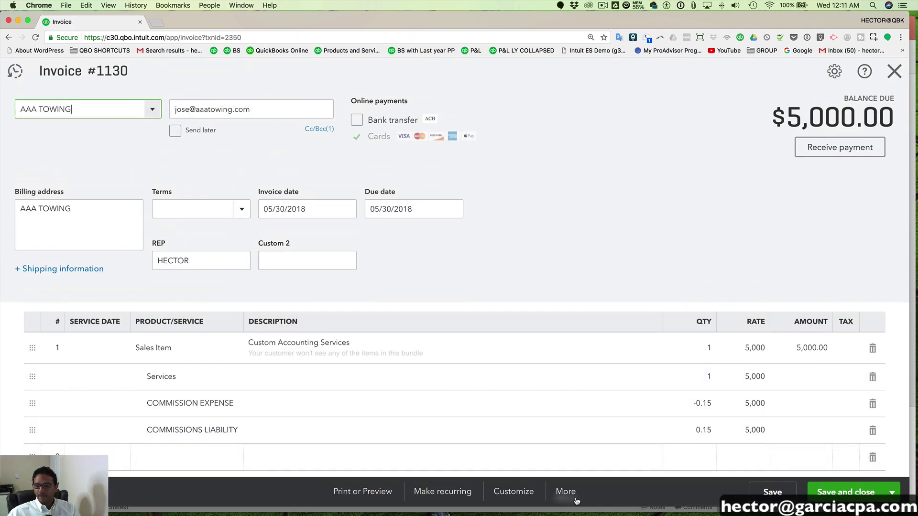
click(565, 491)
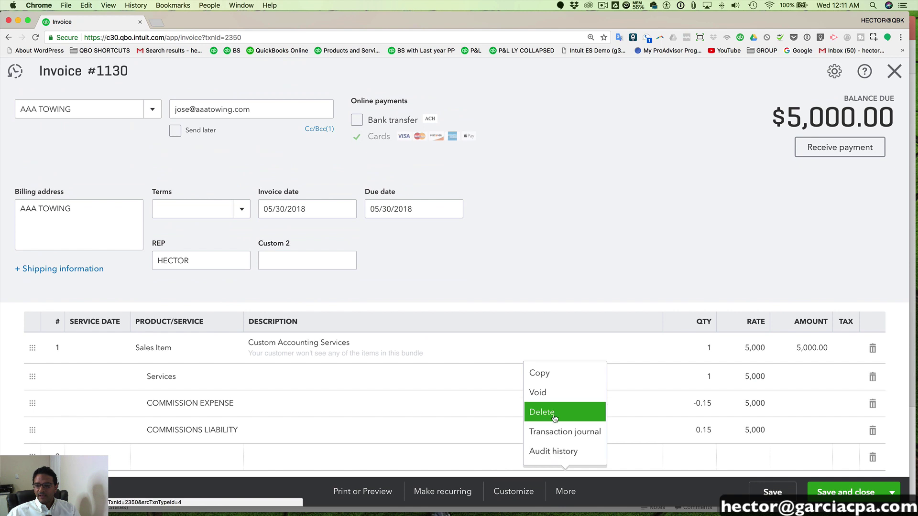
click(549, 375)
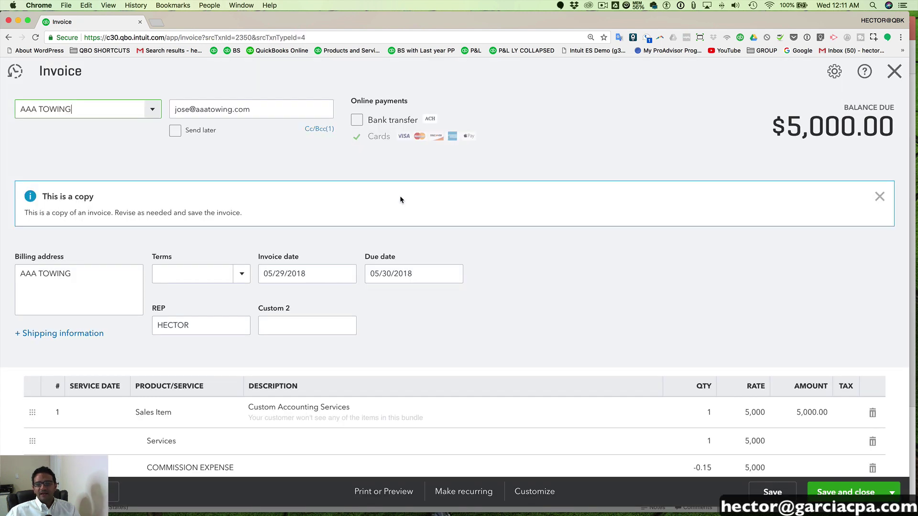
- Change the copied invoice's customer to AQUA Service Solutions LLC and set the Services, COMMISSION EXPENSE and COMMISSIONS LIABILITY rates to 8,500
click(152, 109)
click(68, 271)
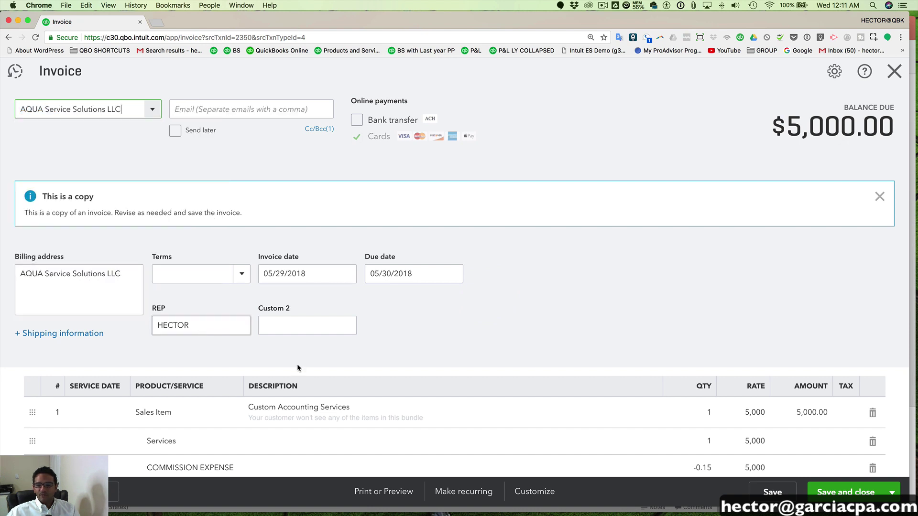
scroll(297, 363, down, 3)
click(760, 310)
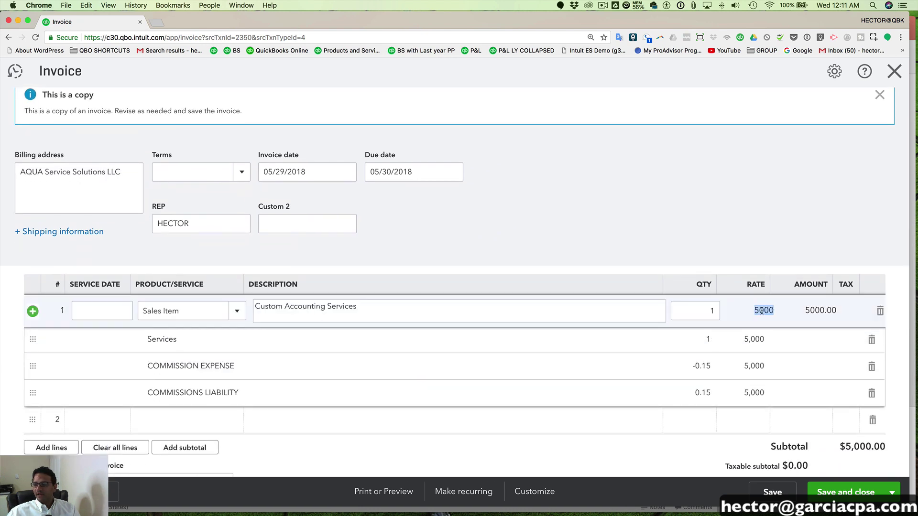
click(750, 340)
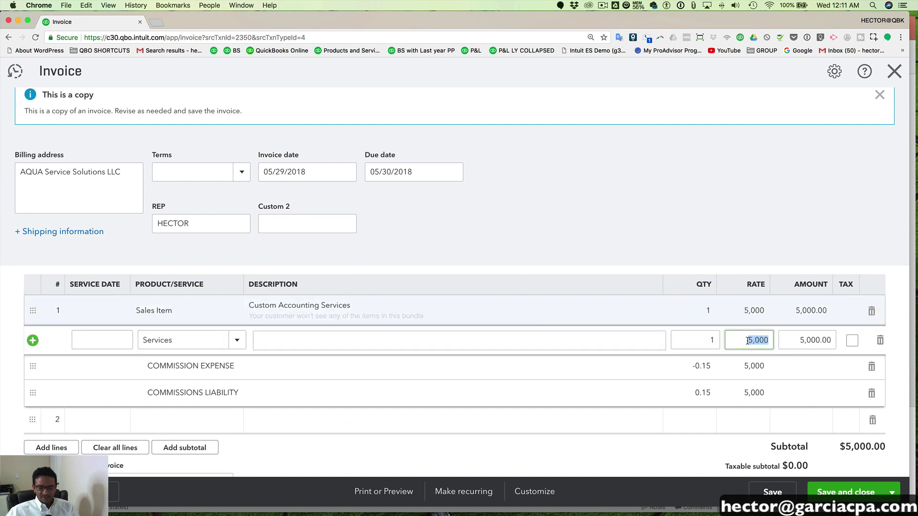
text(8500)
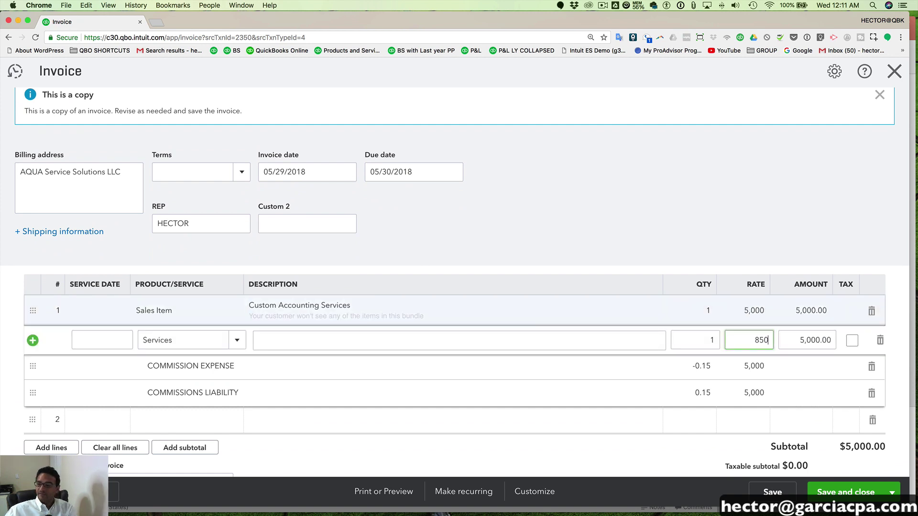
click(762, 366)
text(8,500)
click(755, 386)
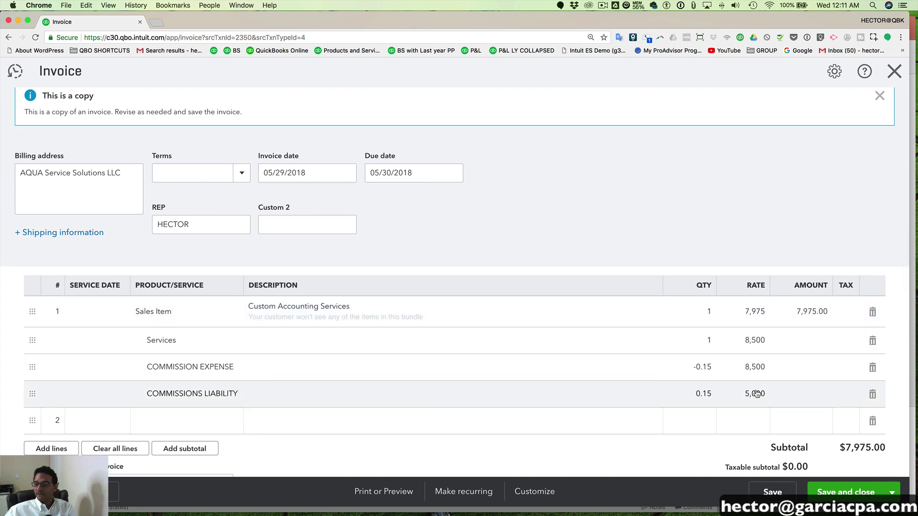
text(85000)
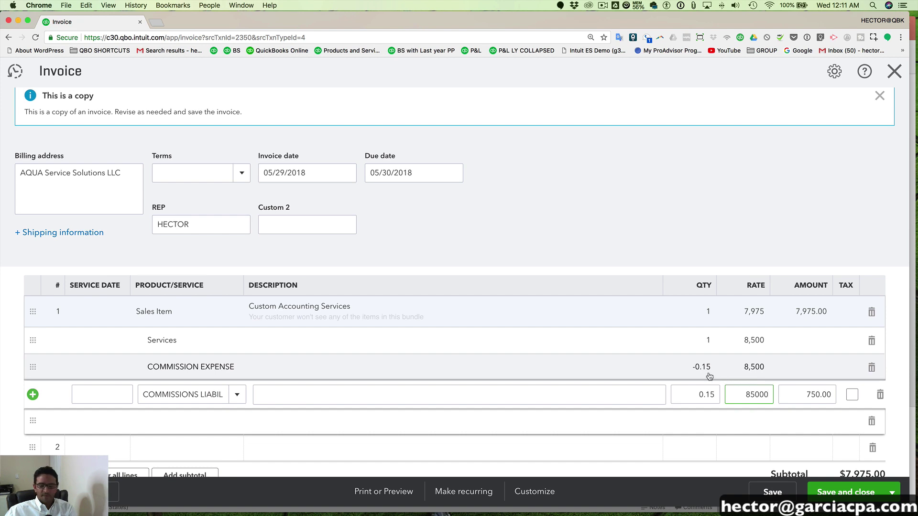
key(BackSpace)
- Set the quantity to -0.13 for COMMISSION EXPENSE and 0.13 for COMMISSIONS LIABILITY
click(698, 369)
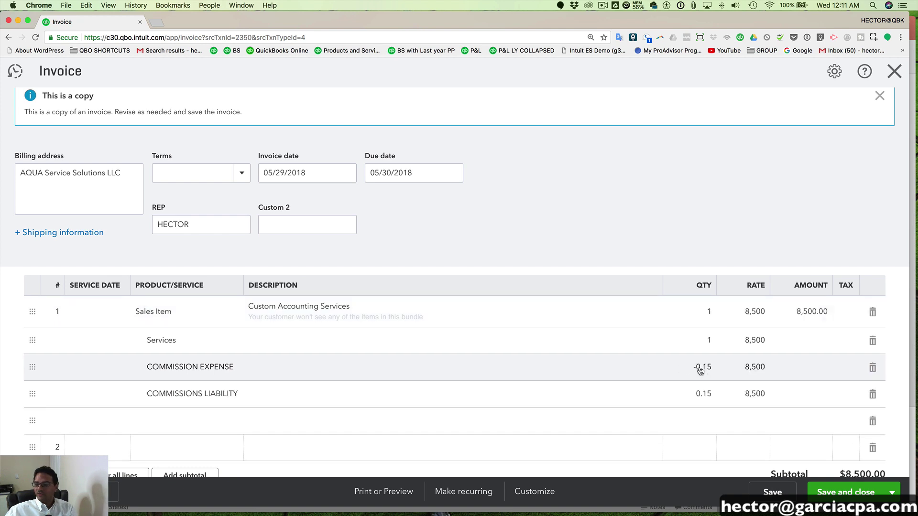
click(709, 367)
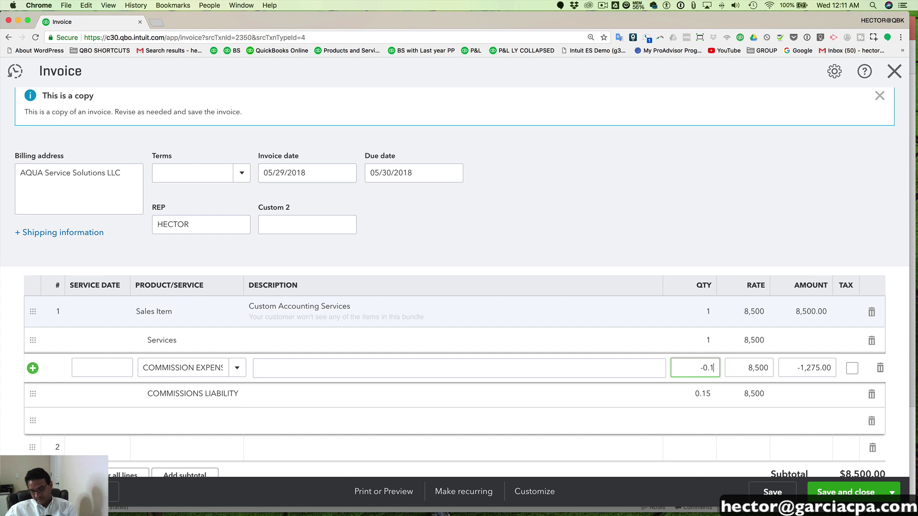
text(3)
click(707, 395)
click(713, 395)
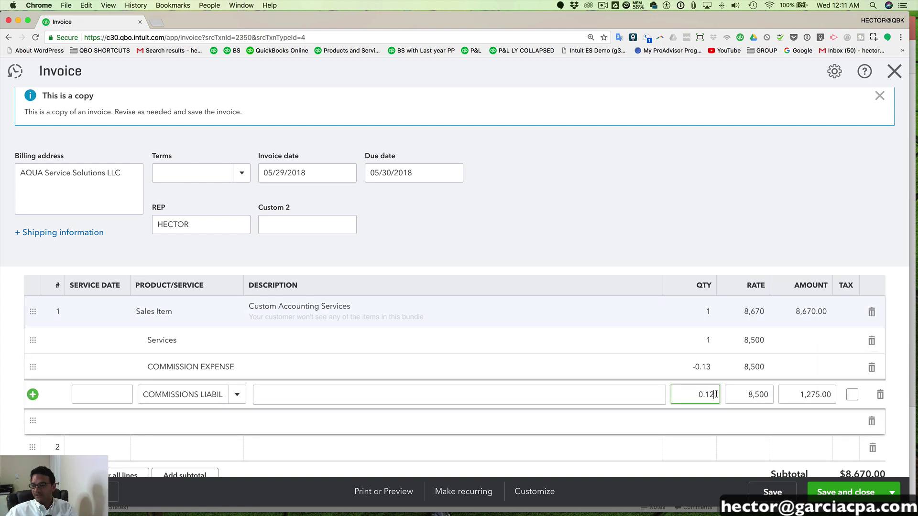
text(3)
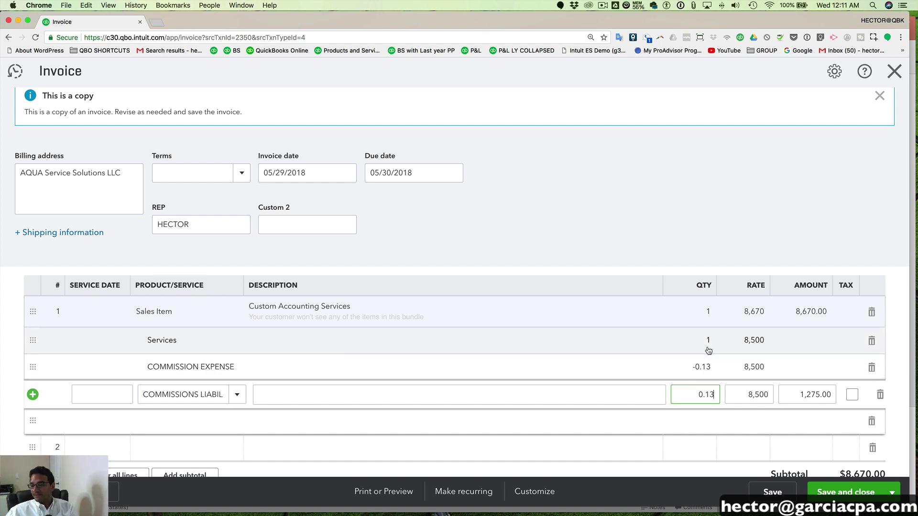
click(705, 348)
- Review the copied invoice, save and close it, and rerun the commission report for All Dates
scroll(804, 271, down, 3)
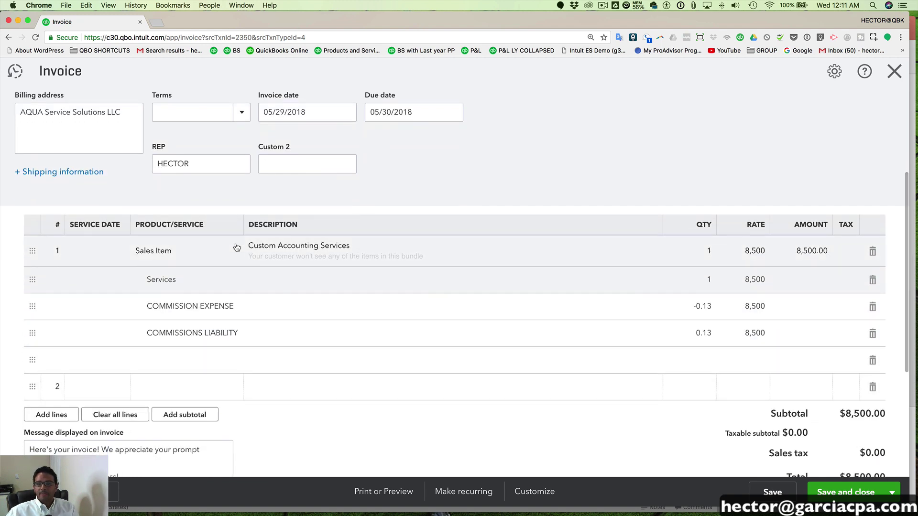
scroll(277, 161, up, 5)
scroll(767, 377, down, 2)
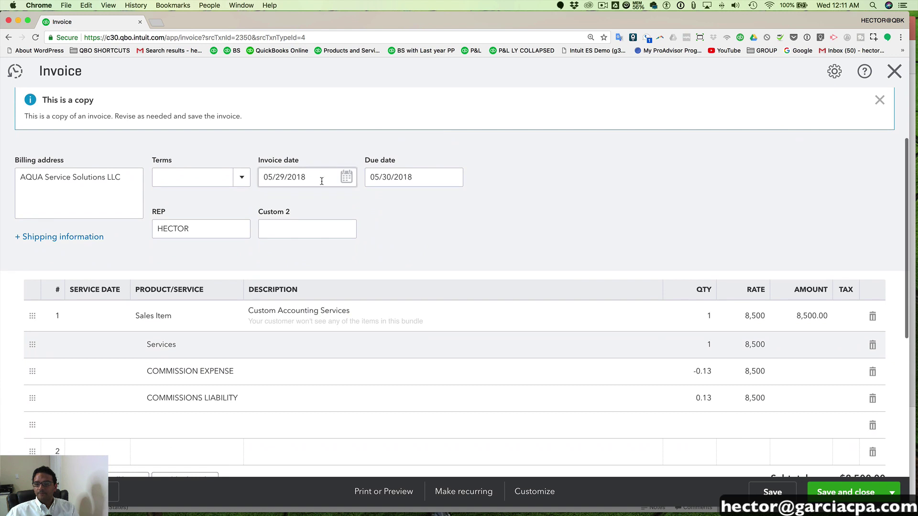
key(ctrl+alt+d)
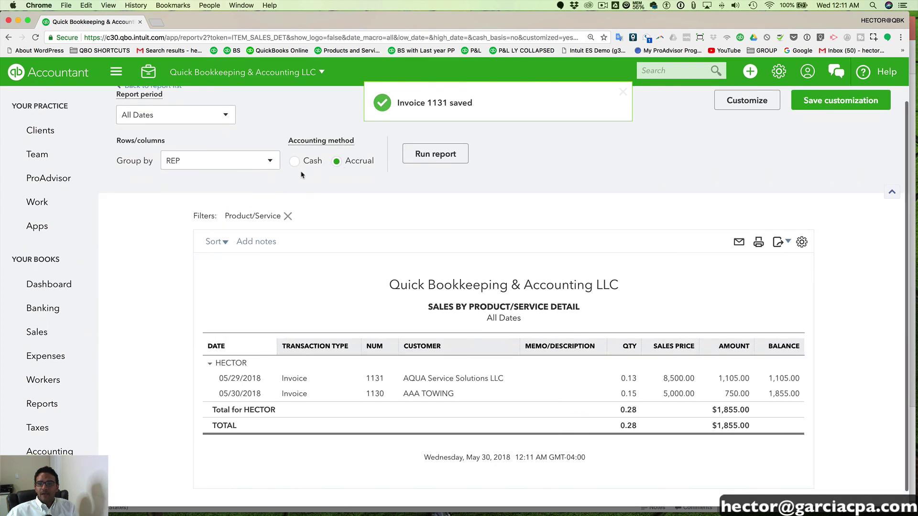
click(436, 154)
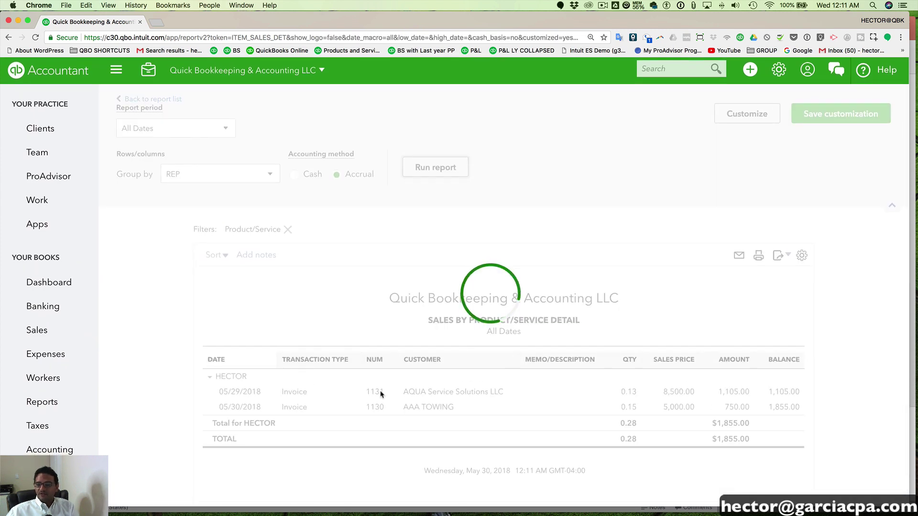
- Highlight the rep's total commission amount, then set the report period to This Month and run the report
drag(749, 424, 718, 425)
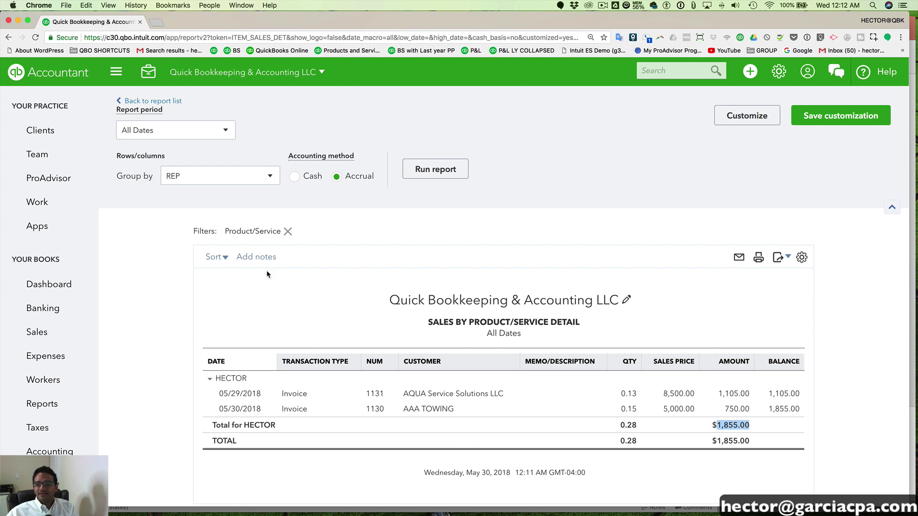
click(165, 128)
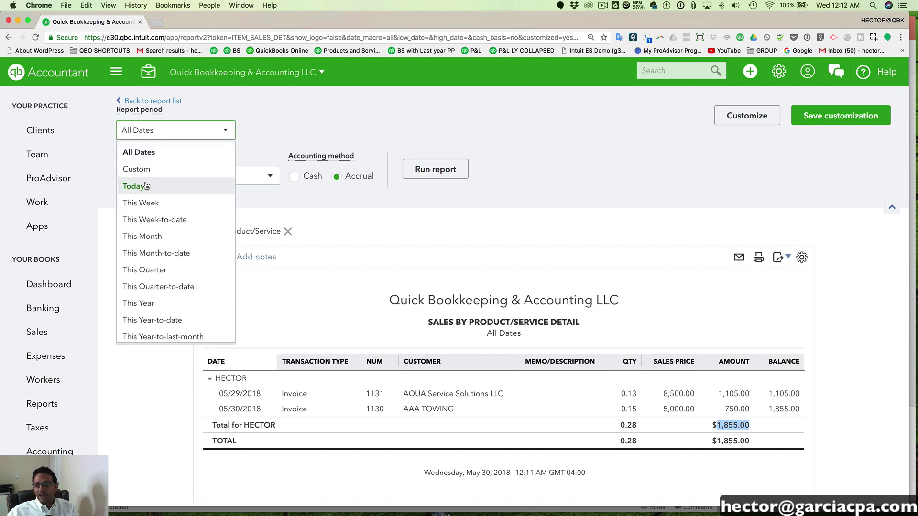
scroll(171, 315, down, 1)
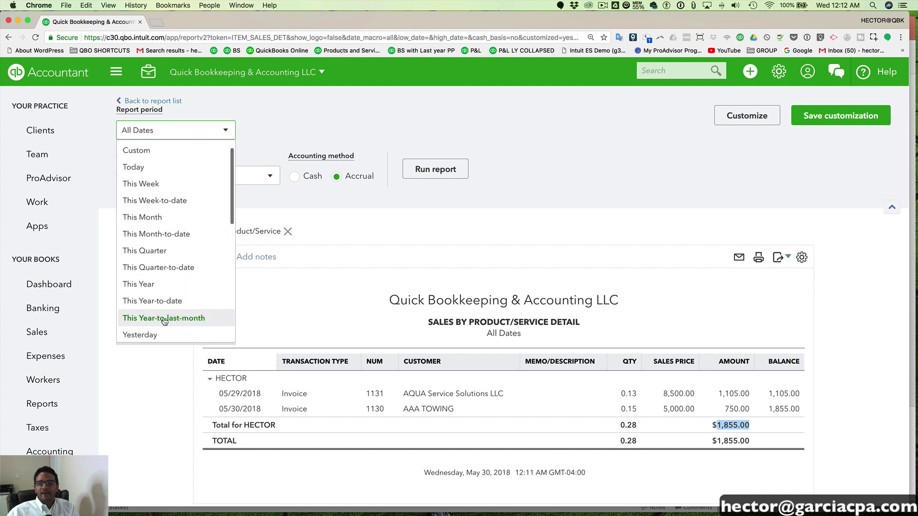
click(162, 219)
click(435, 169)
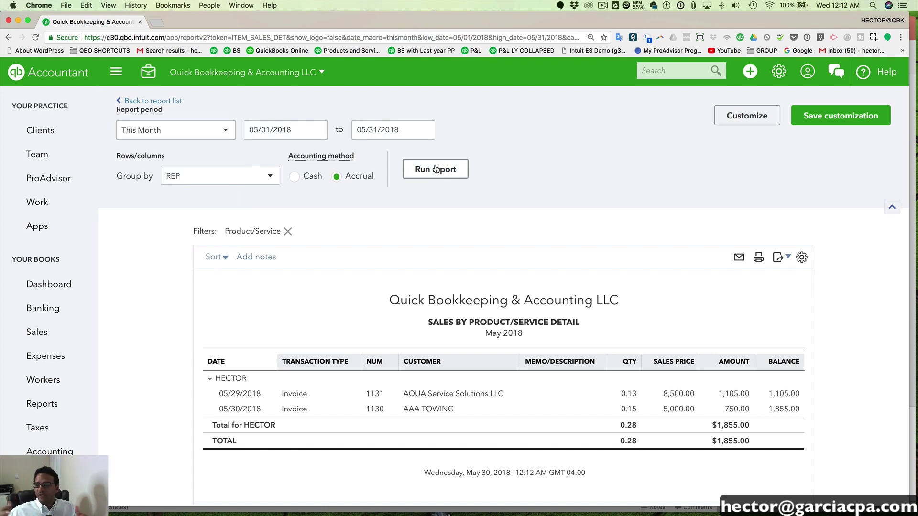